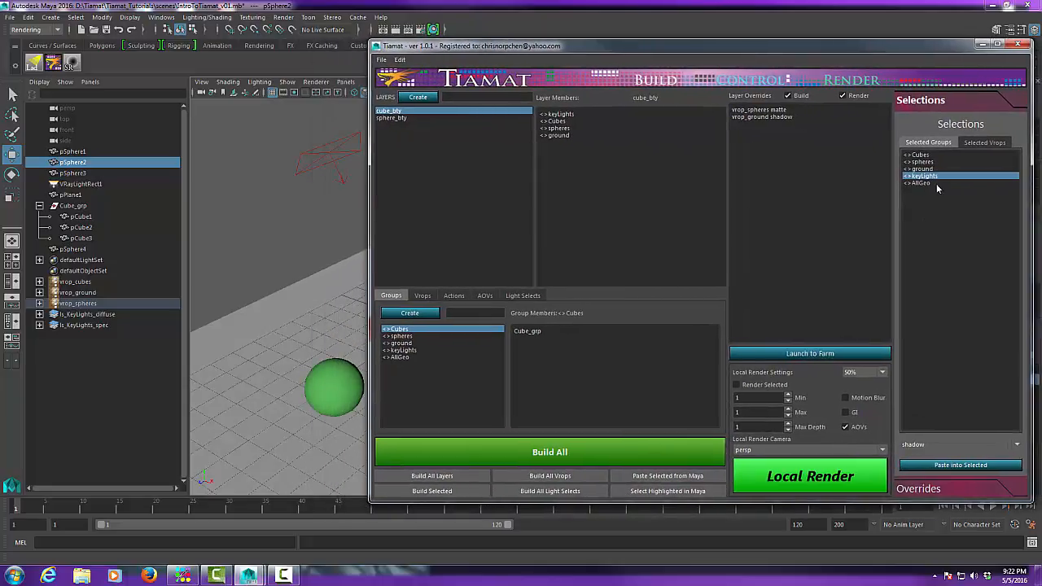
Step: Review the members of the spheres, ground, keyLights and AllGeo groups
{"action": "left_click", "coordinate": [944, 174]}
{"action": "left_click", "coordinate": [984, 141]}
{"action": "left_click", "coordinate": [935, 142]}
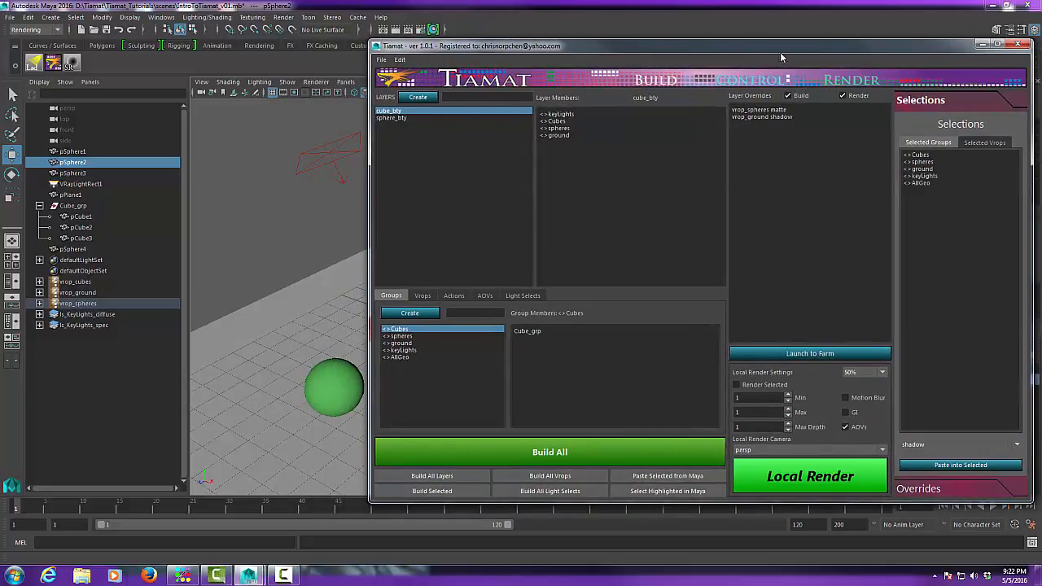
{"action": "left_click_drag", "start_coordinate": [736, 47], "coordinate": [667, 54]}
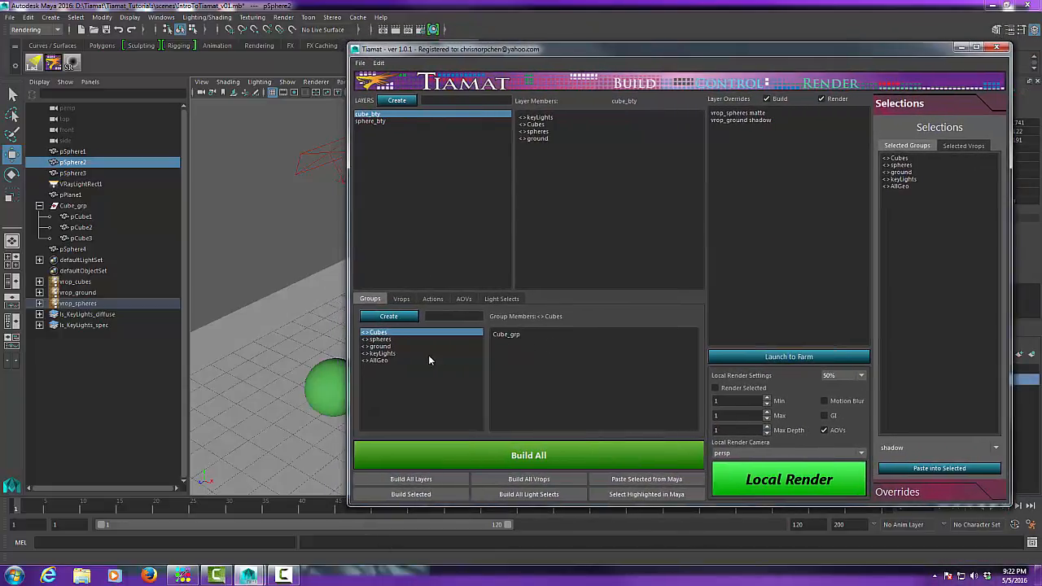
{"action": "left_click", "coordinate": [385, 340]}
{"action": "left_click", "coordinate": [389, 346]}
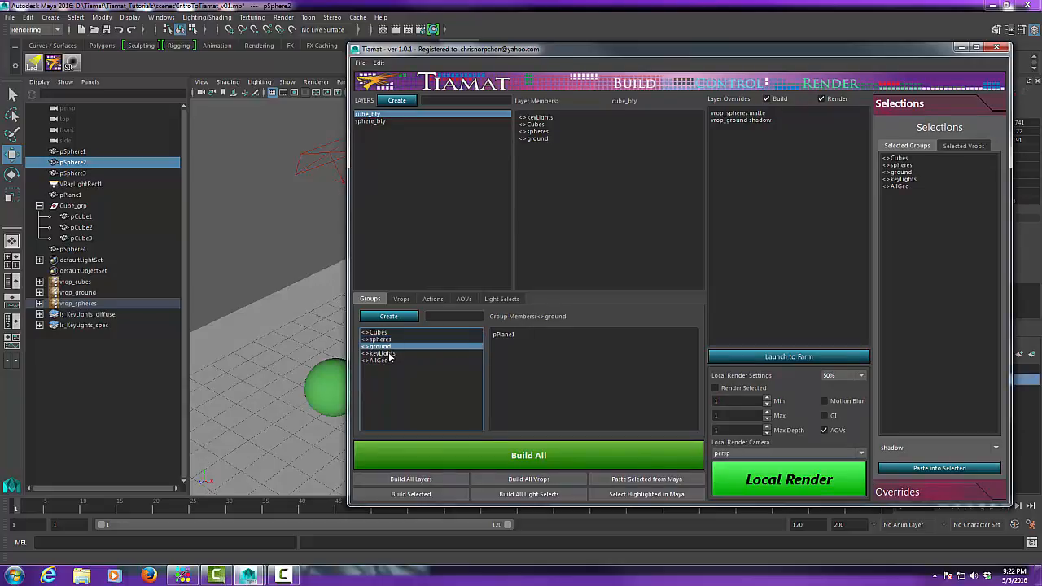
{"action": "left_click", "coordinate": [390, 355]}
{"action": "left_click", "coordinate": [399, 360]}
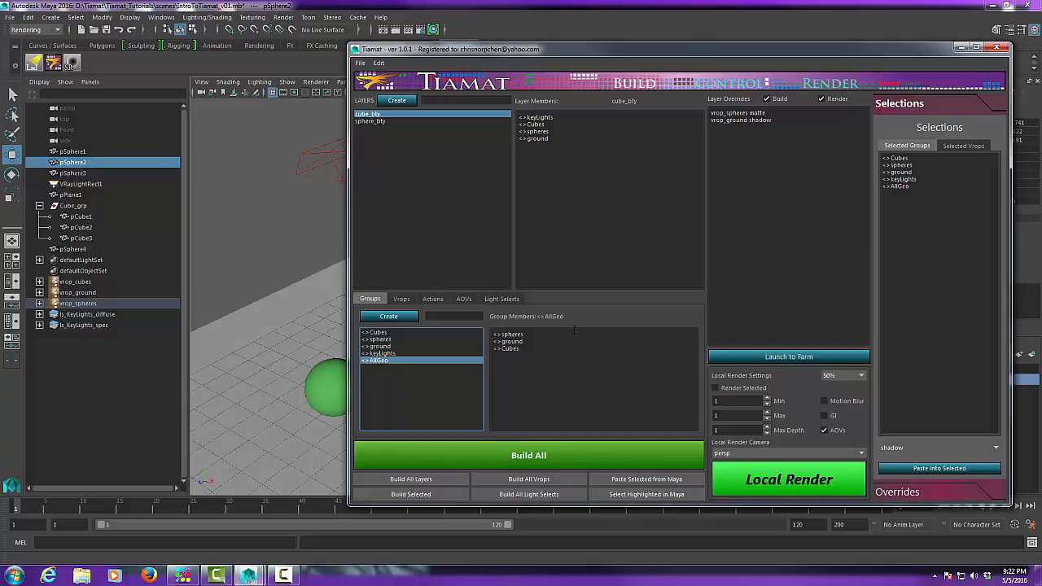
Step: Create a new group named AllVrops and select it
{"action": "left_click", "coordinate": [439, 315]}
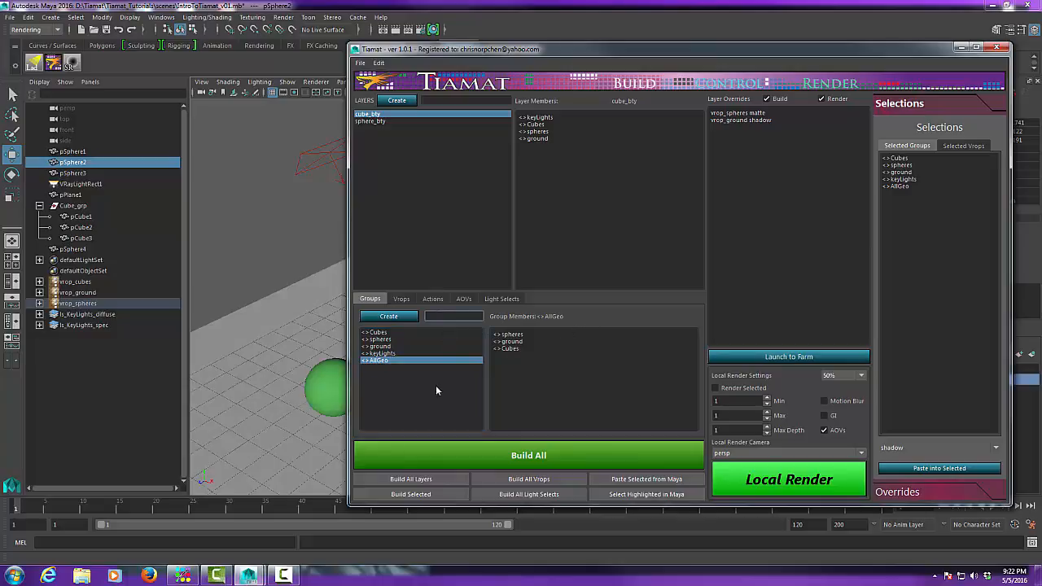
{"action": "type", "text": "AllVrops"}
{"action": "left_click", "coordinate": [405, 318]}
{"action": "left_click", "coordinate": [382, 368]}
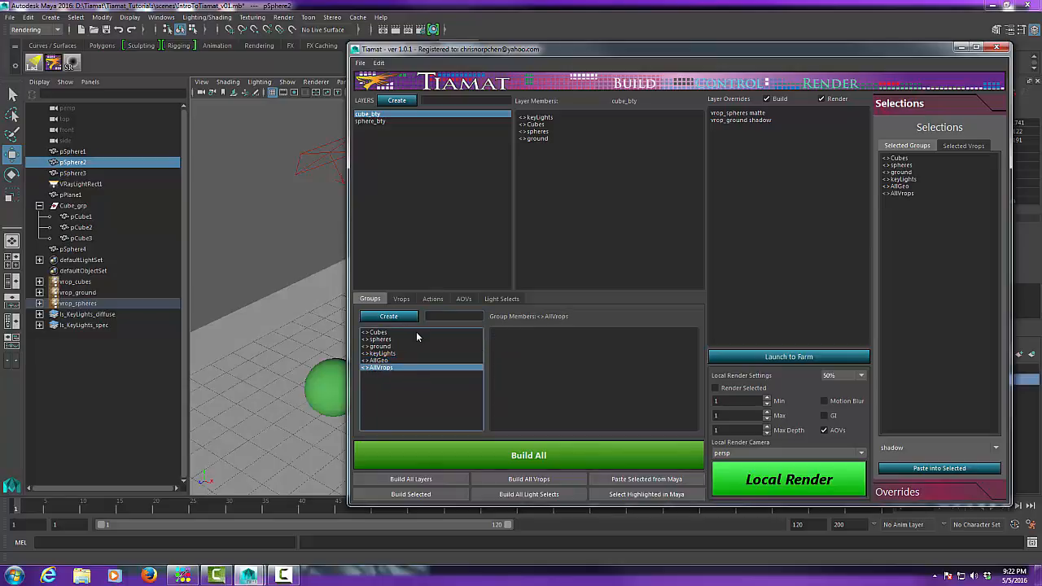
Step: Add vrop_cubes, vrop_spheres and vrop_ground as members of the AllVrops group
{"action": "left_click", "coordinate": [973, 147]}
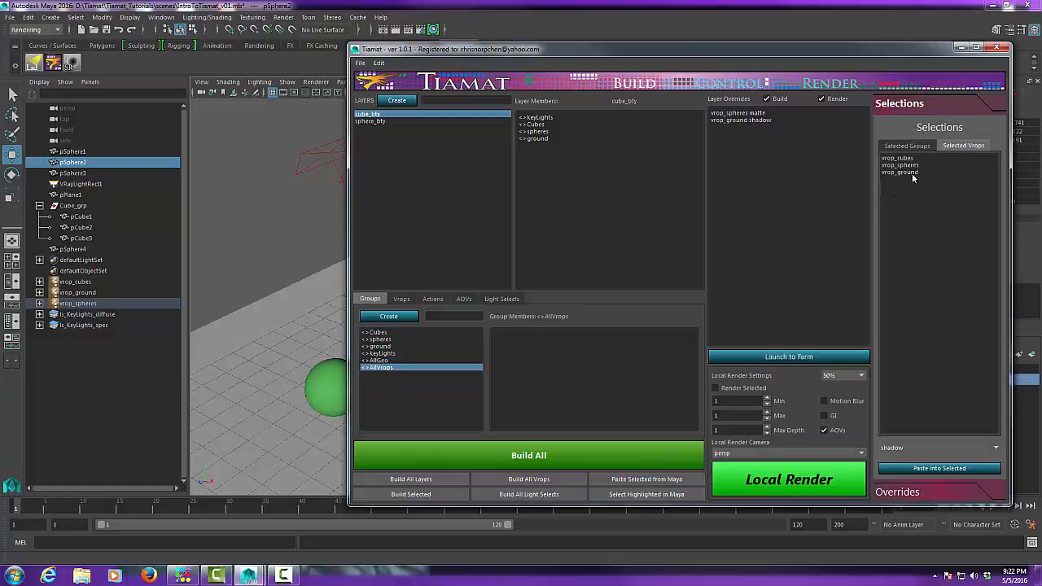
{"action": "left_click_drag", "start_coordinate": [913, 175], "coordinate": [906, 155]}
{"action": "left_click", "coordinate": [521, 349]}
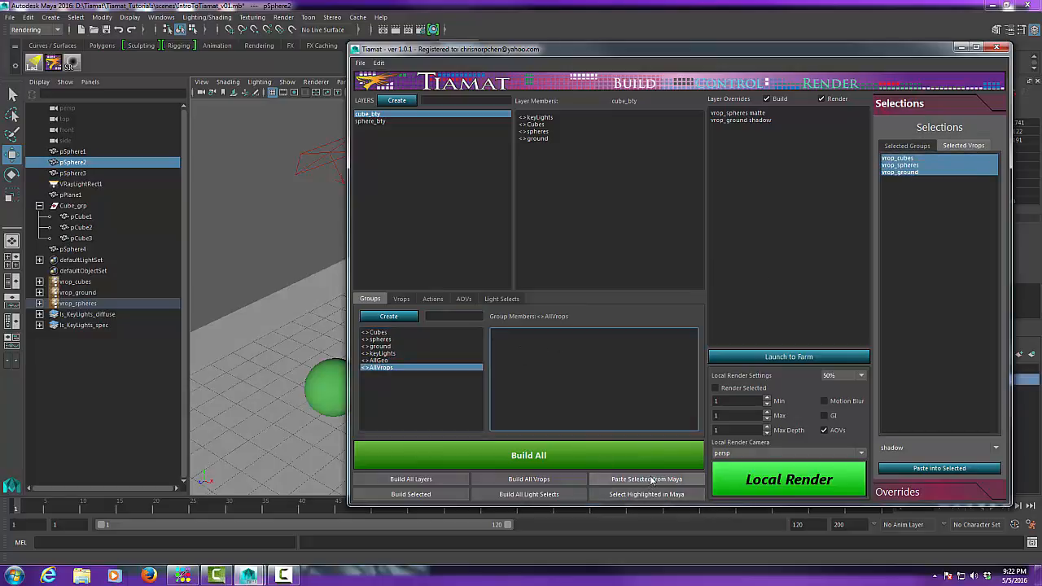
{"action": "left_click", "coordinate": [930, 469]}
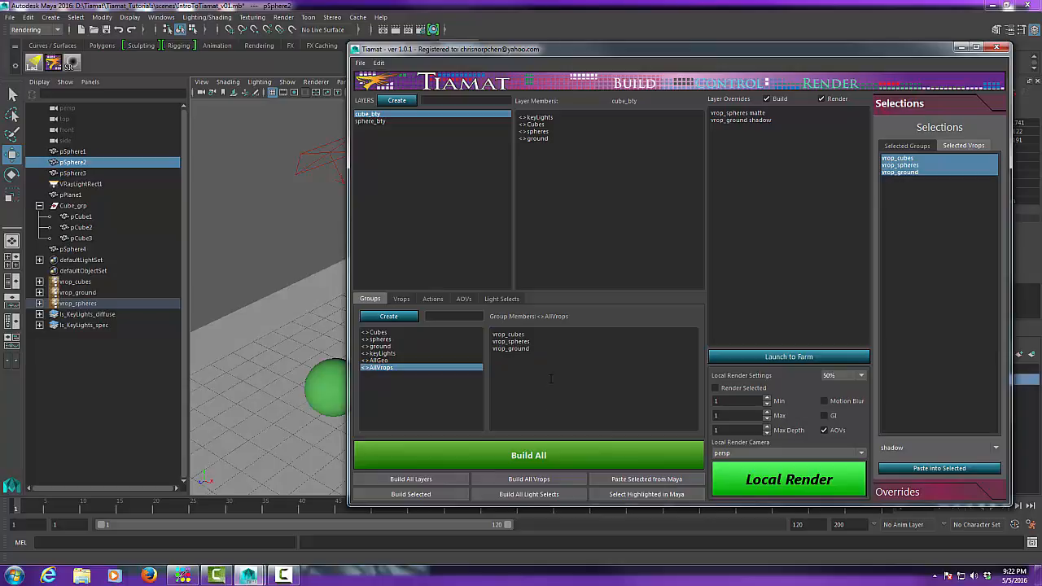
{"action": "left_click_drag", "start_coordinate": [919, 157], "coordinate": [916, 171]}
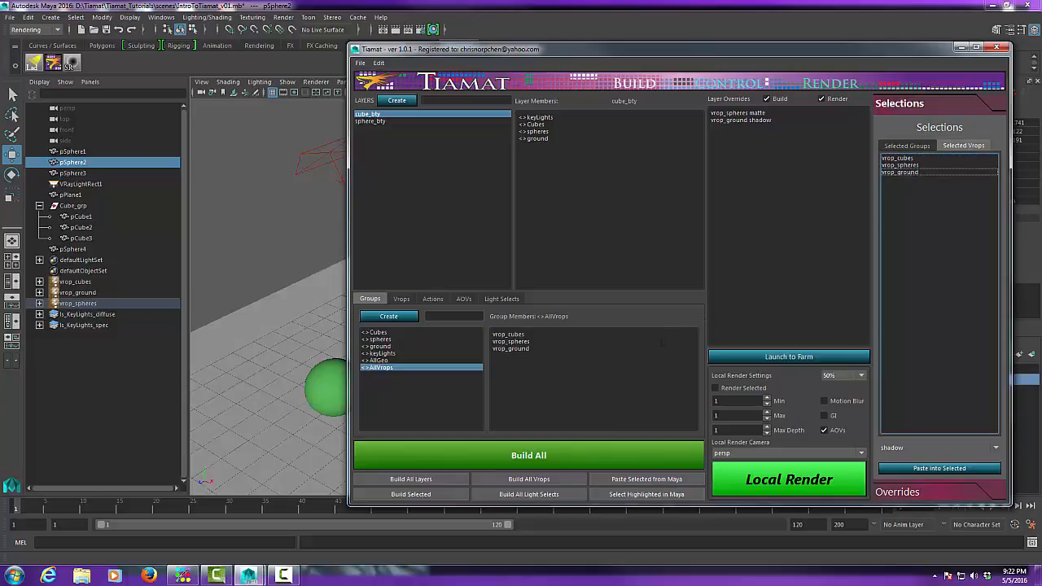
{"action": "left_click", "coordinate": [526, 356]}
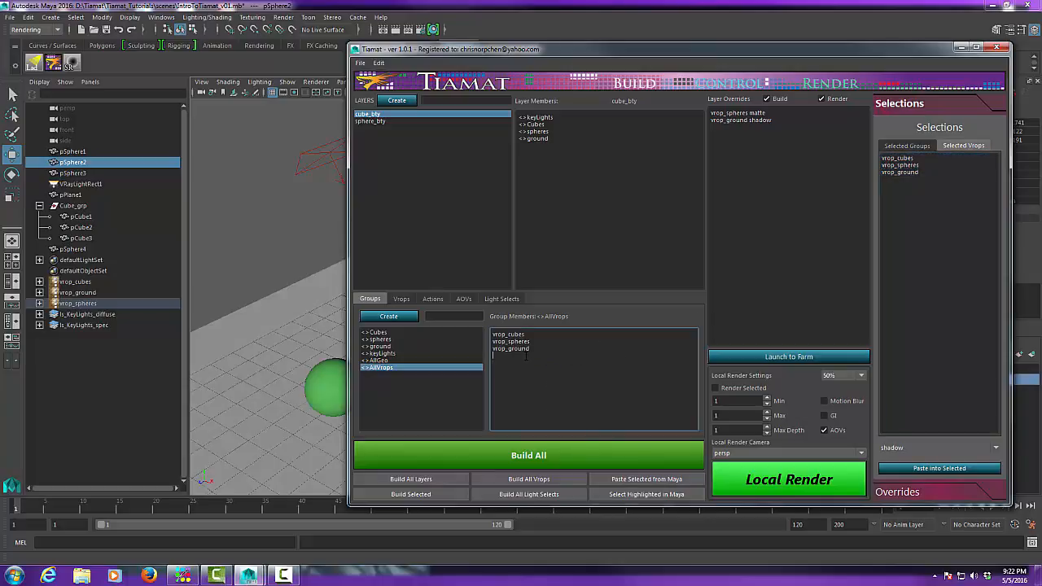
Step: Delete the vrop_cubes override from the sphere_bty layer's overrides
{"action": "left_click", "coordinate": [374, 121]}
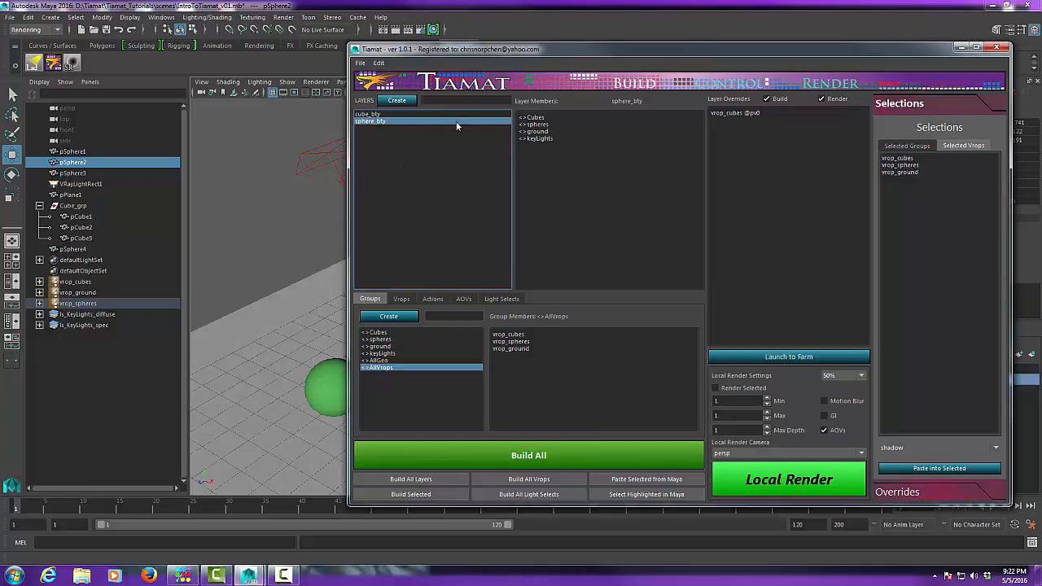
{"action": "left_click_drag", "start_coordinate": [768, 113], "coordinate": [711, 113]}
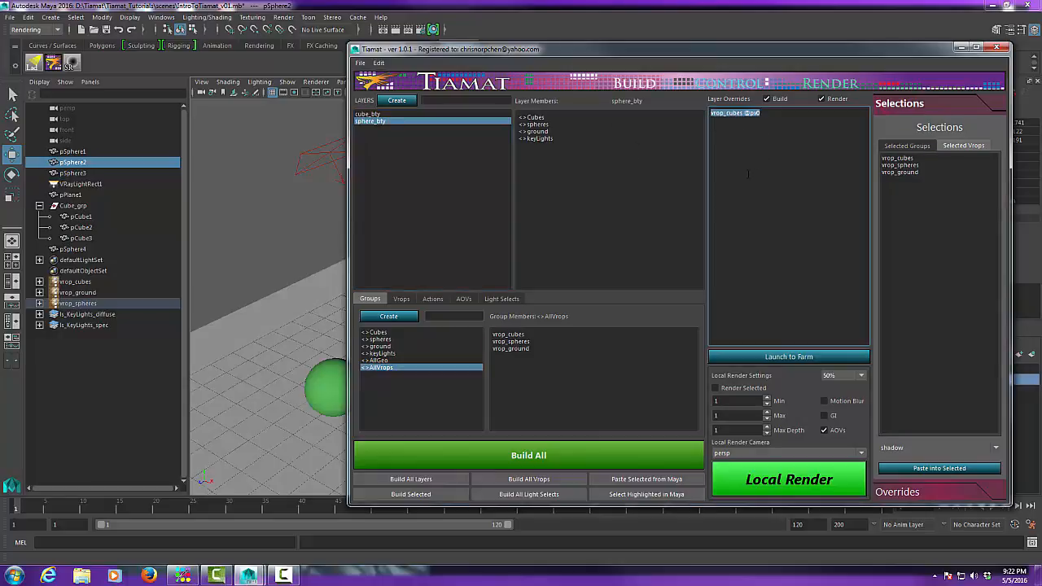
{"action": "key", "text": "BackSpace"}
Step: Add a matte override for the AllVrops group to the sphere_bty layer
{"action": "left_click", "coordinate": [920, 146]}
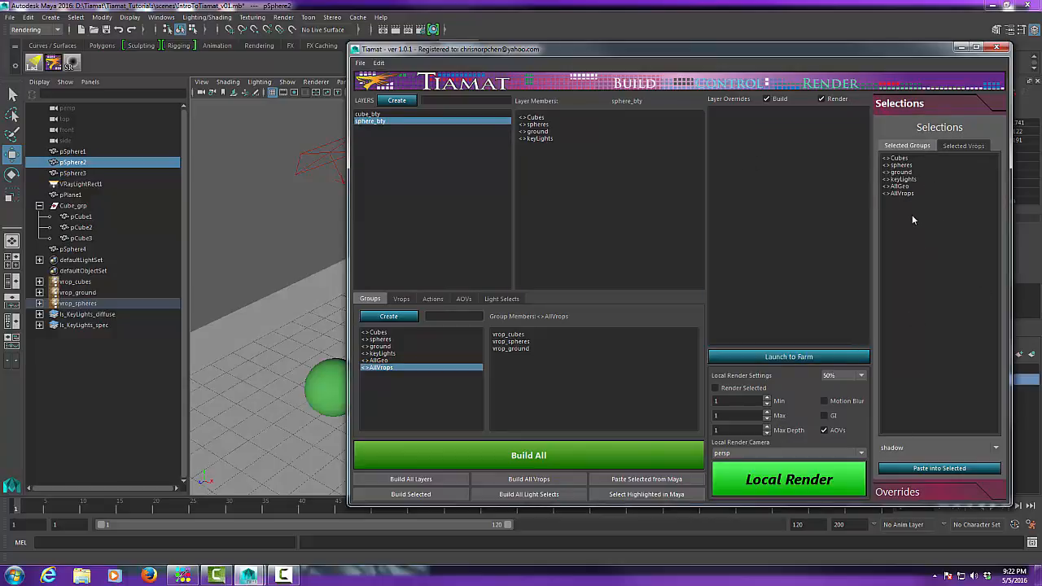
{"action": "left_click", "coordinate": [906, 194]}
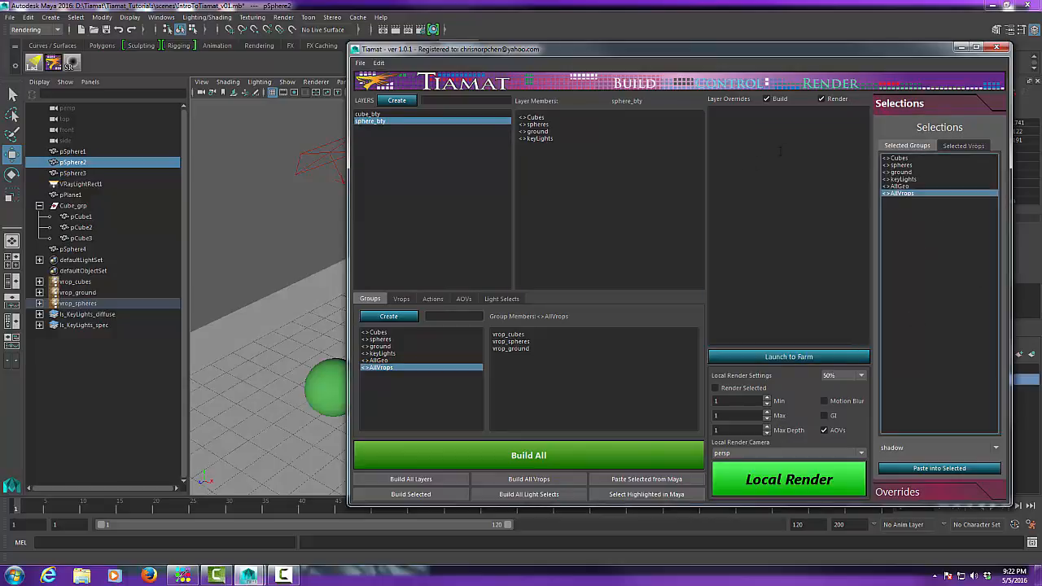
{"action": "left_click", "coordinate": [908, 449]}
{"action": "left_click", "coordinate": [903, 462]}
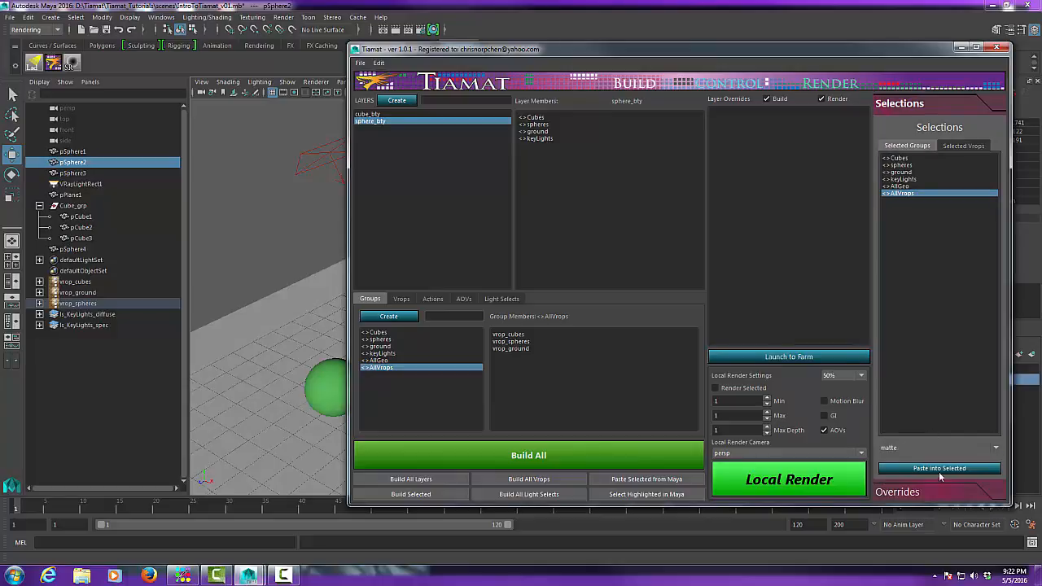
{"action": "left_click", "coordinate": [939, 469]}
Step: Run Build All for the scene and confirm building all vrops
{"action": "left_click", "coordinate": [586, 453]}
{"action": "left_click", "coordinate": [501, 291]}
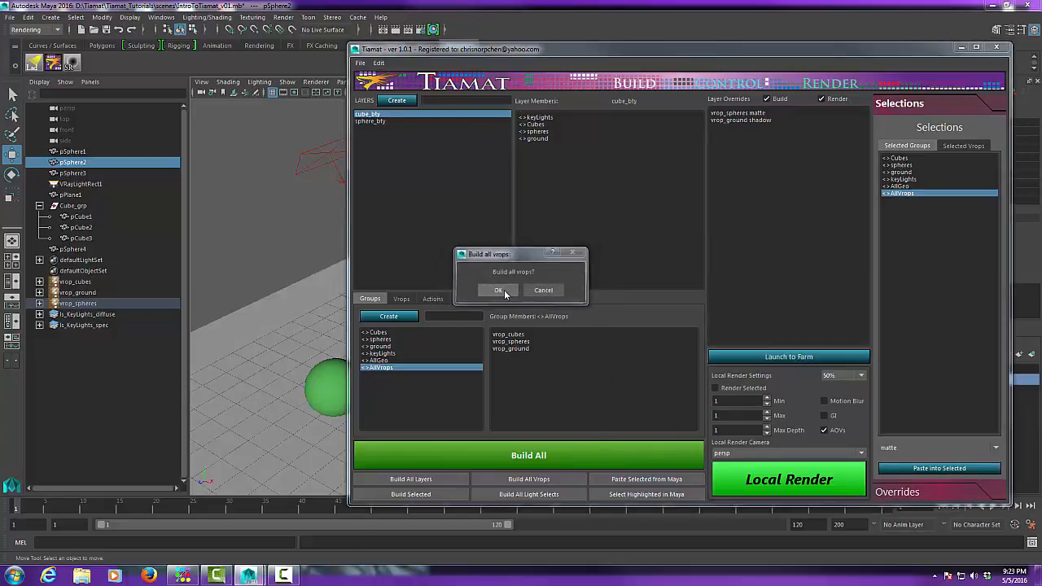
{"action": "left_click", "coordinate": [504, 290]}
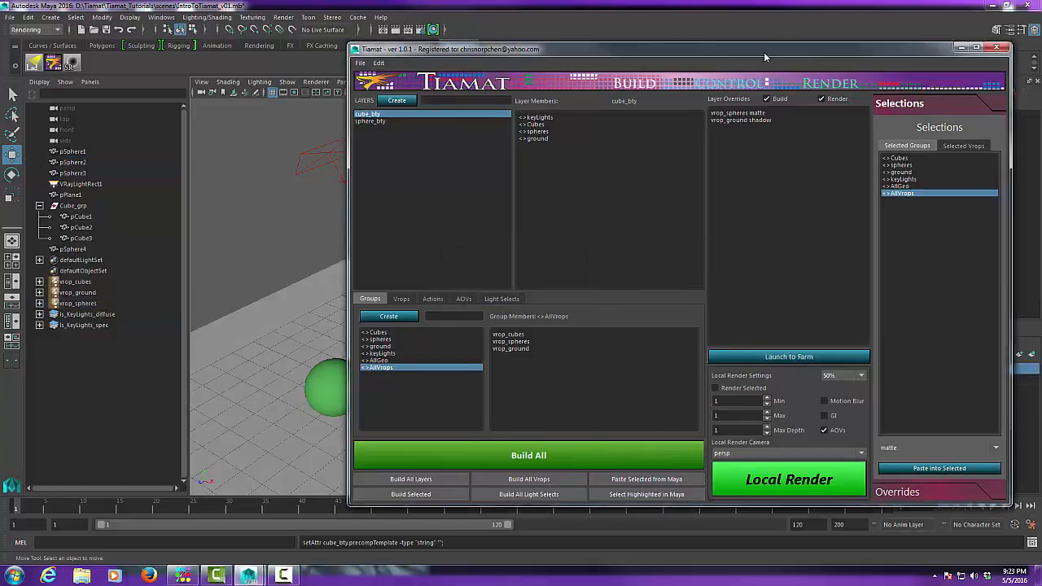
Step: Uncover the Maya viewport and examine the visibility and matte properties of vrop_cubes in the cube_bty render layer
{"action": "left_click_drag", "start_coordinate": [763, 53], "coordinate": [514, 424]}
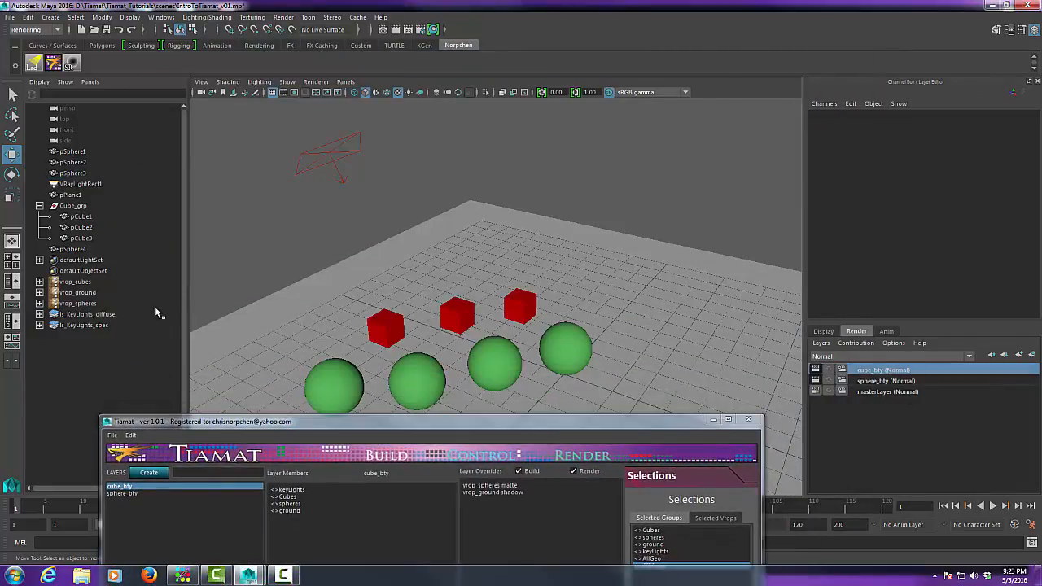
{"action": "left_click", "coordinate": [81, 282]}
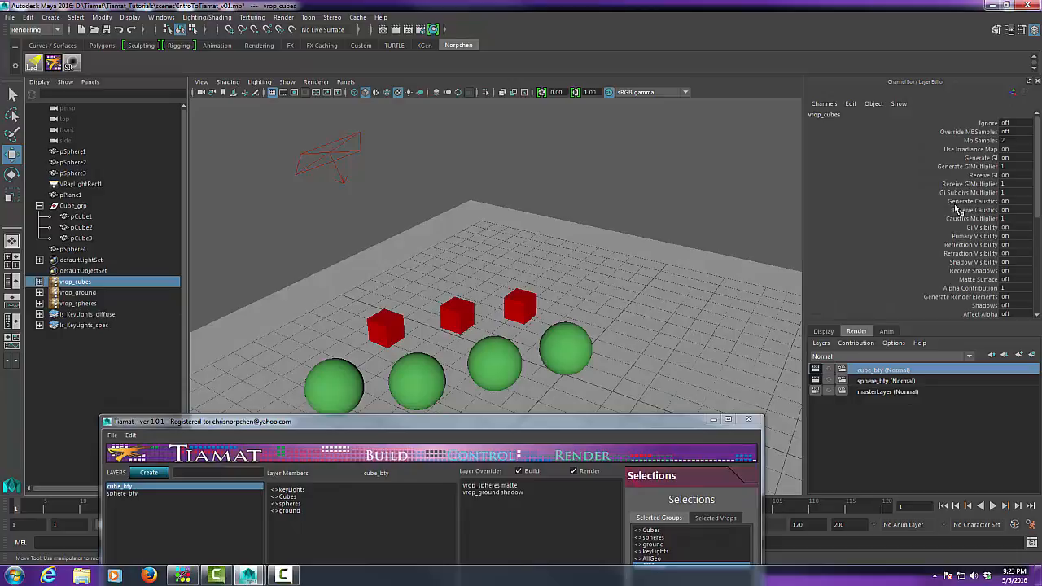
{"action": "left_click", "coordinate": [1012, 30]}
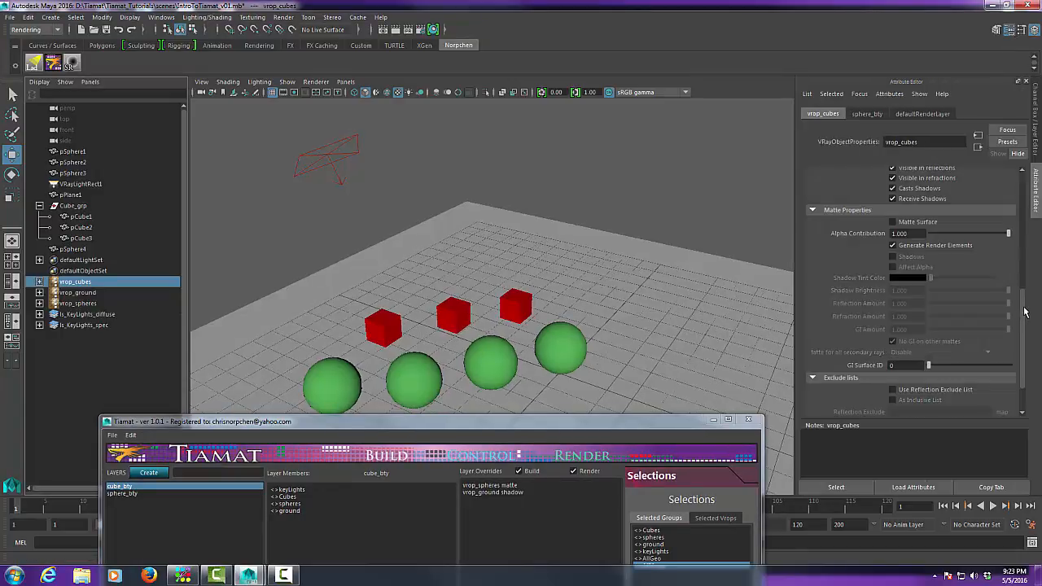
{"action": "left_click_drag", "start_coordinate": [1024, 312], "coordinate": [1028, 290]}
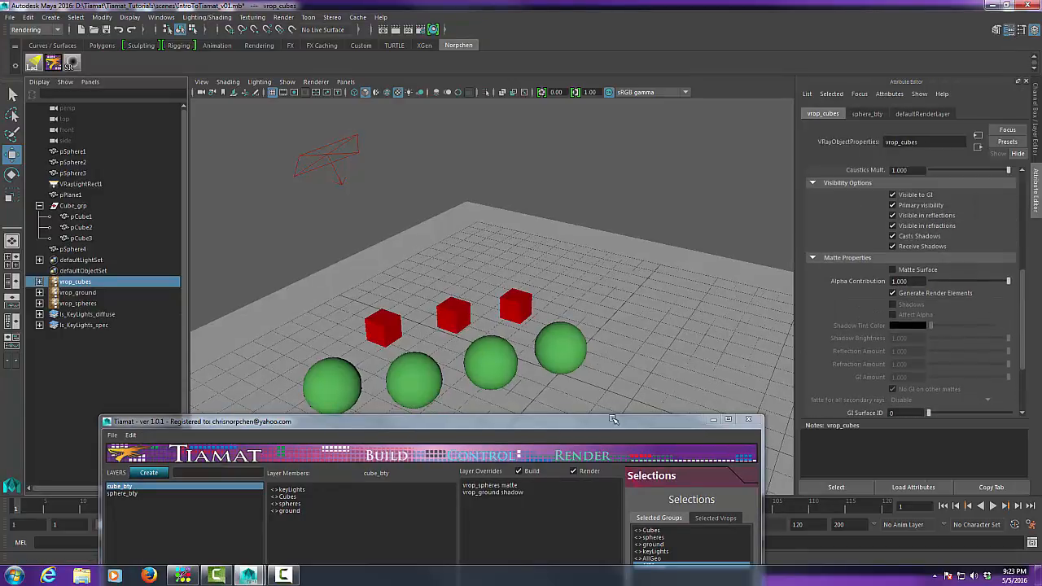
Step: Switch to the sphere_bty render layer and examine the matte properties of vrop_cubes, vrop_ground and vrop_spheres
{"action": "left_click_drag", "start_coordinate": [451, 427], "coordinate": [463, 394]}
{"action": "left_click", "coordinate": [139, 366]}
{"action": "left_click", "coordinate": [1014, 32]}
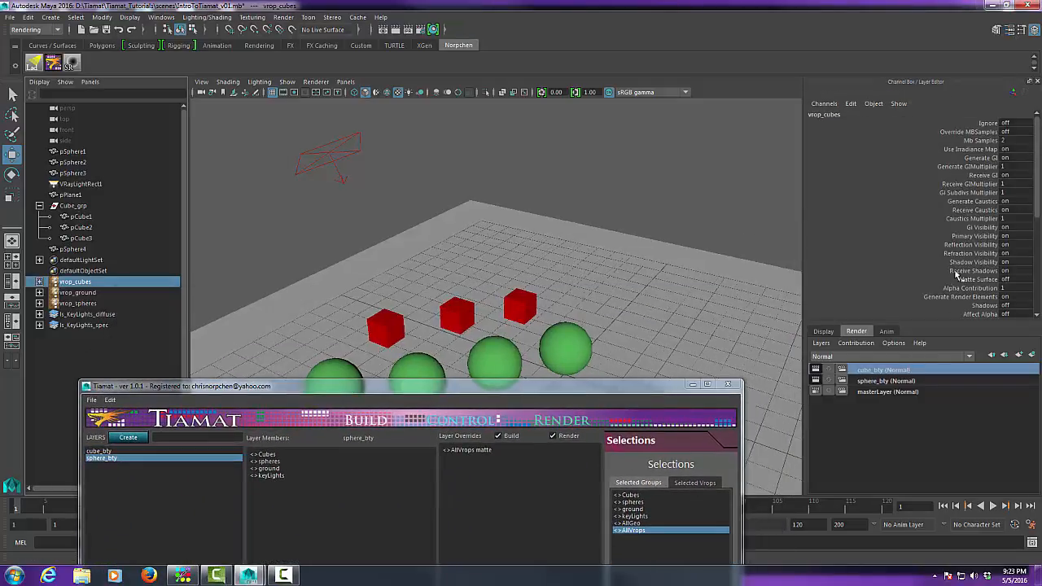
{"action": "left_click", "coordinate": [888, 380]}
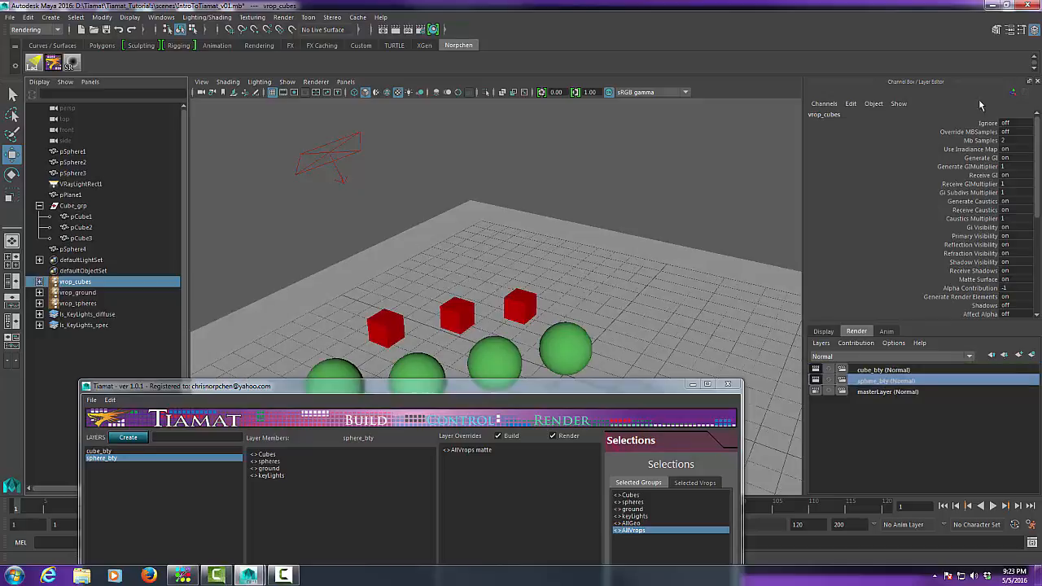
{"action": "left_click", "coordinate": [1021, 30]}
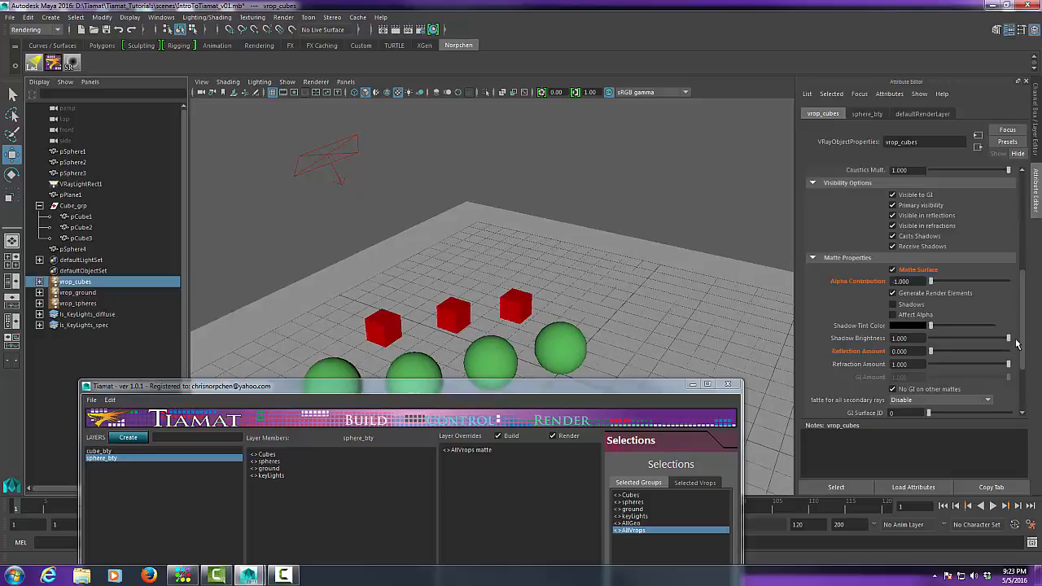
{"action": "scroll", "coordinate": [1026, 321], "scroll_direction": "down", "scroll_amount": 2}
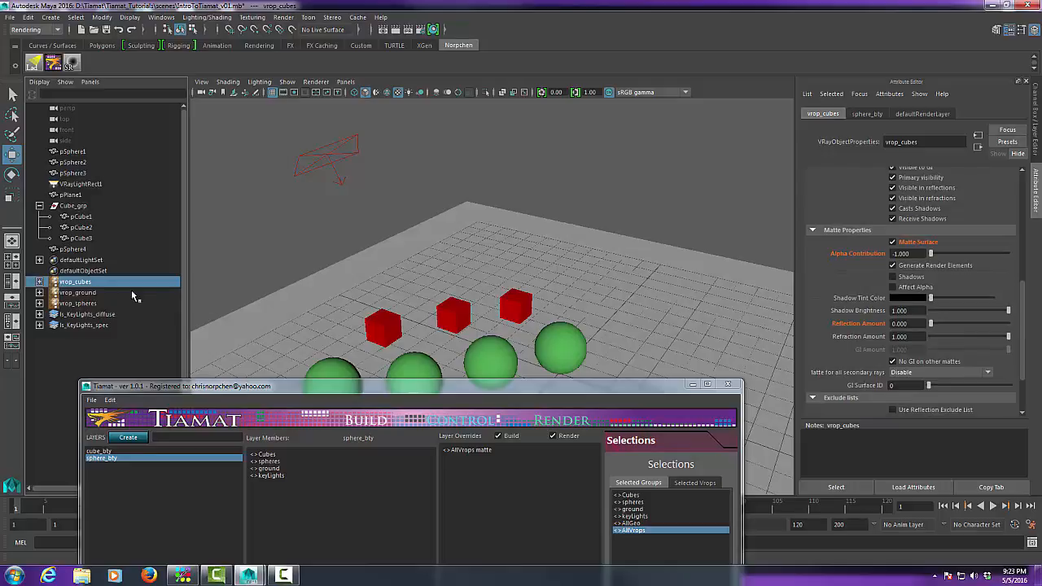
{"action": "left_click", "coordinate": [93, 293]}
{"action": "left_click", "coordinate": [90, 303]}
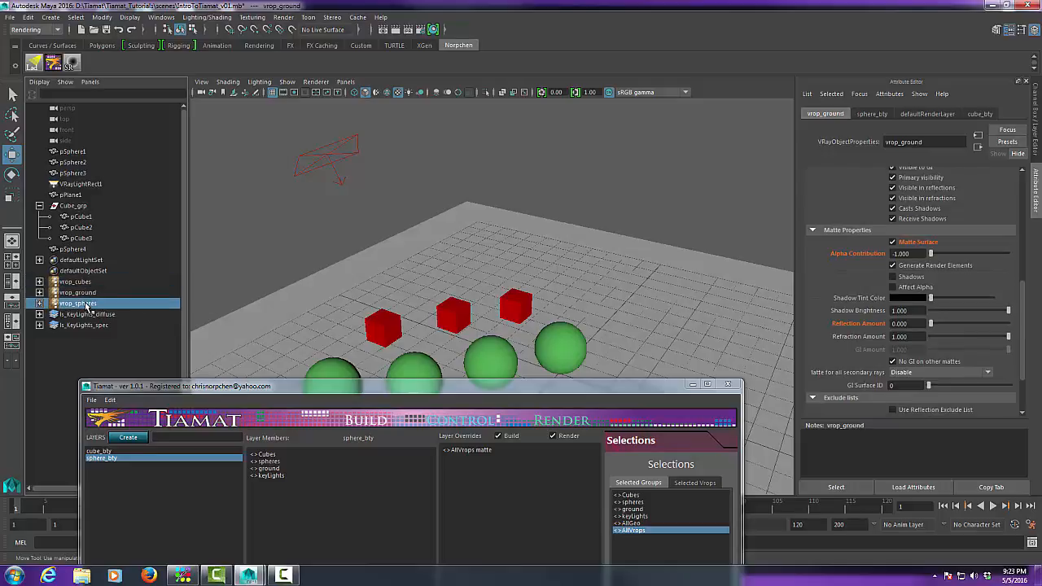
Step: Bring the Tiamat window back up and review the members of the AllGeo, Cubes, spheres and AllVrops groups
{"action": "left_click_drag", "start_coordinate": [469, 392], "coordinate": [636, 56]}
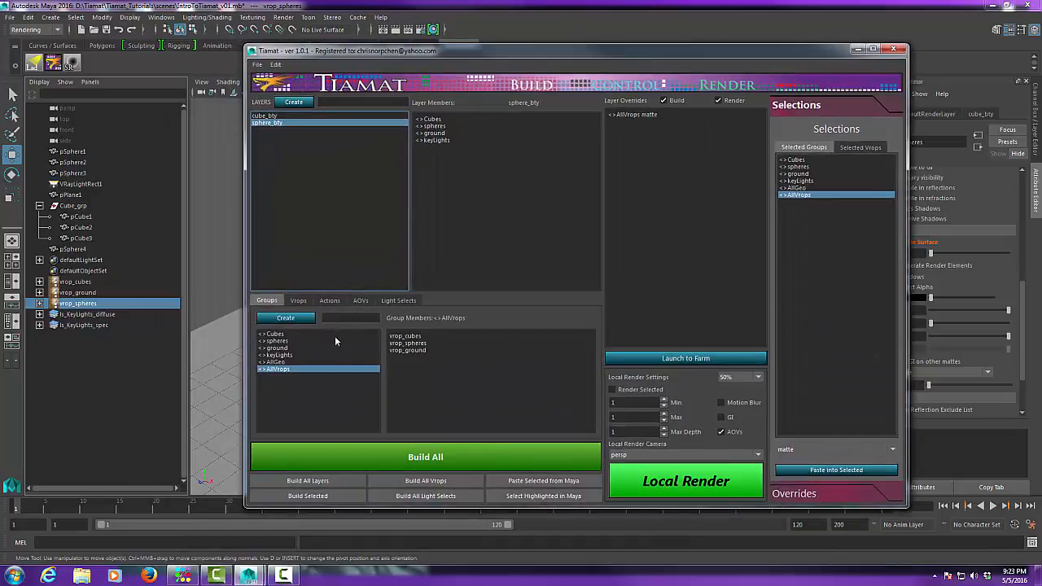
{"action": "left_click", "coordinate": [277, 362]}
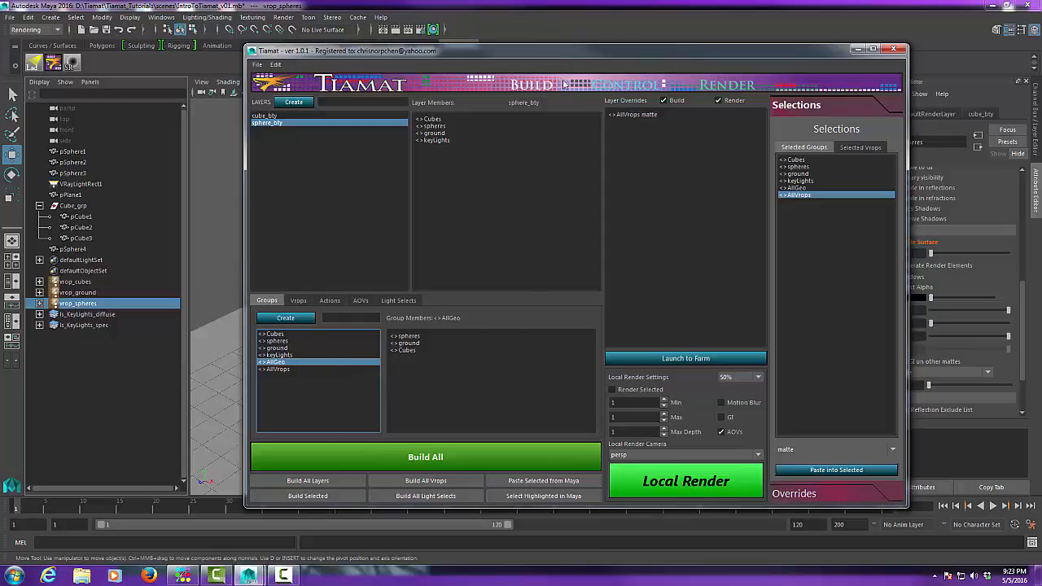
{"action": "left_click_drag", "start_coordinate": [558, 52], "coordinate": [657, 48]}
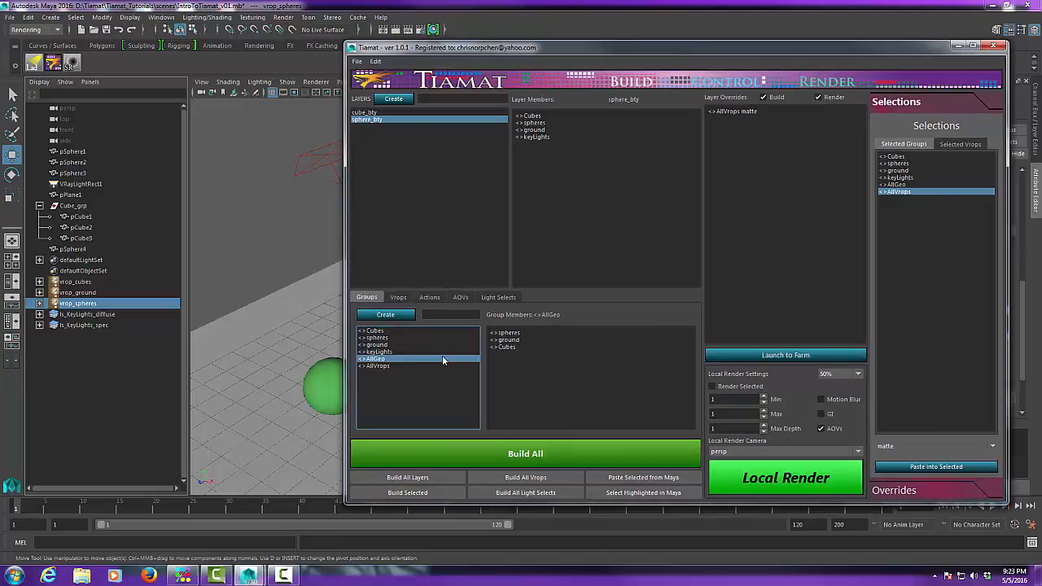
{"action": "left_click", "coordinate": [380, 331]}
{"action": "left_click", "coordinate": [376, 337]}
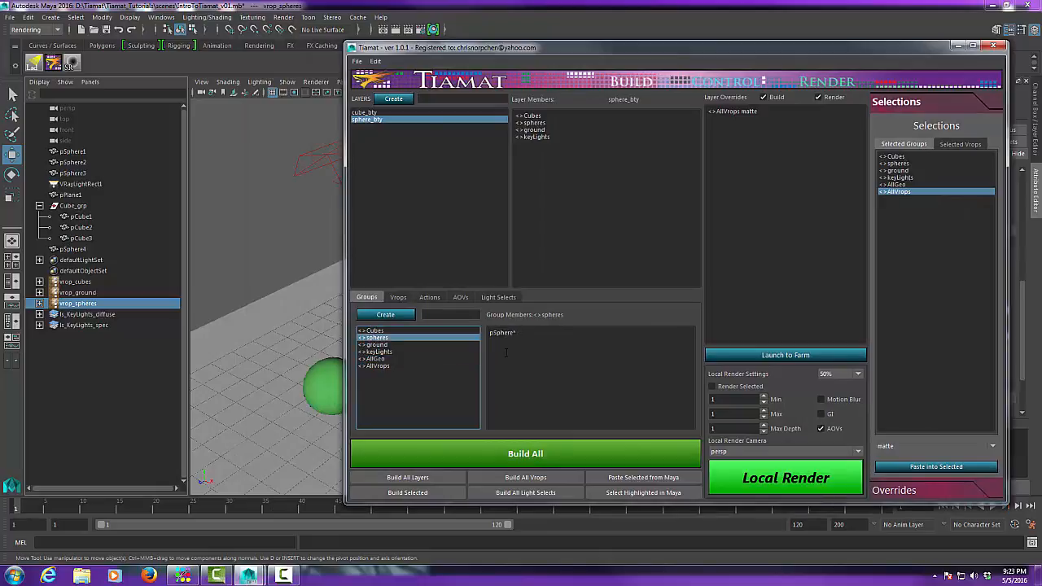
{"action": "left_click", "coordinate": [381, 366]}
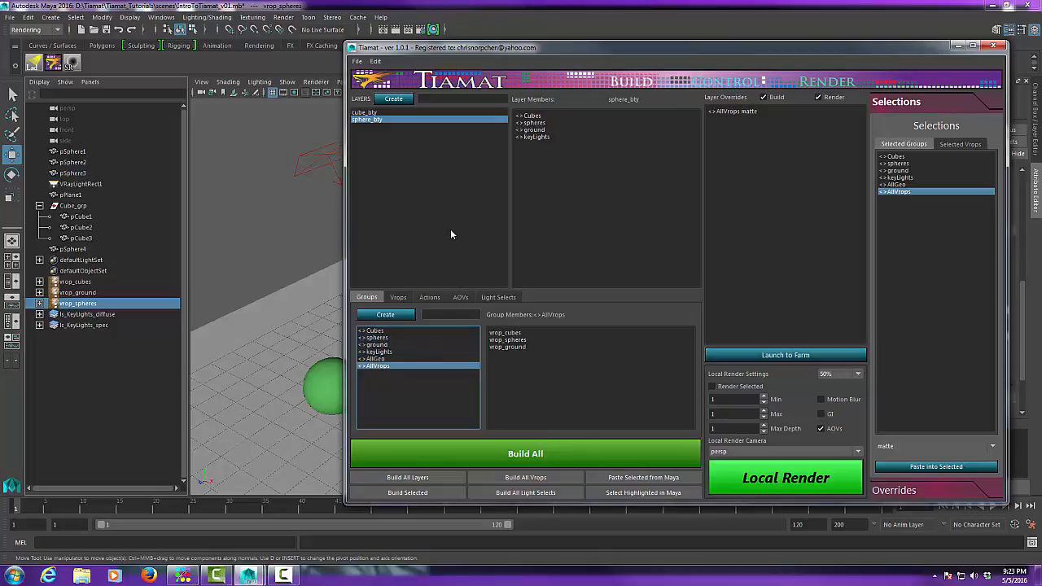
Step: Select Cube_grp in the Outliner, compare it with the Cubes group's members, and collapse its hierarchy
{"action": "left_click", "coordinate": [71, 205]}
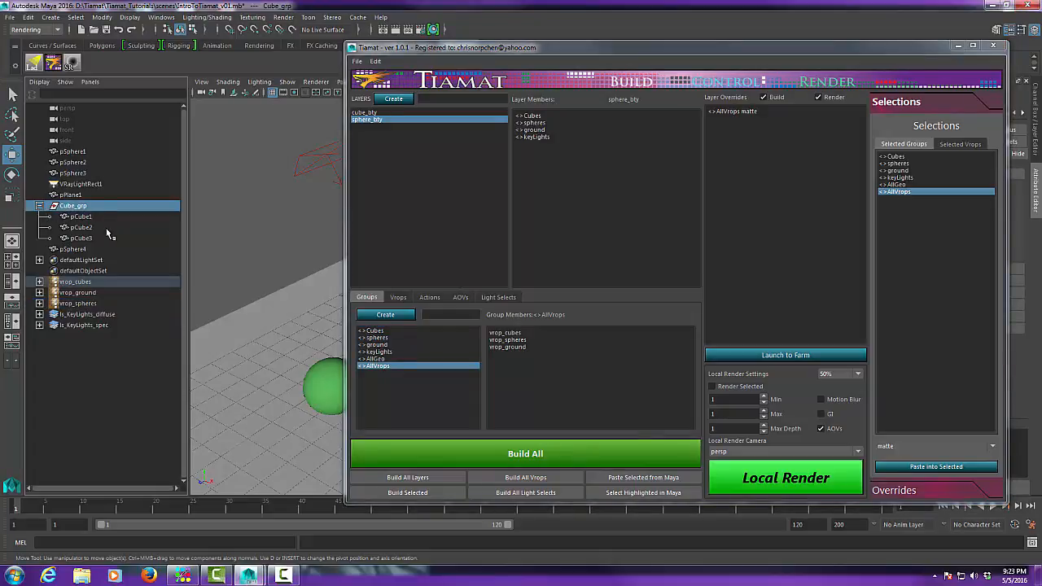
{"action": "left_click", "coordinate": [377, 330]}
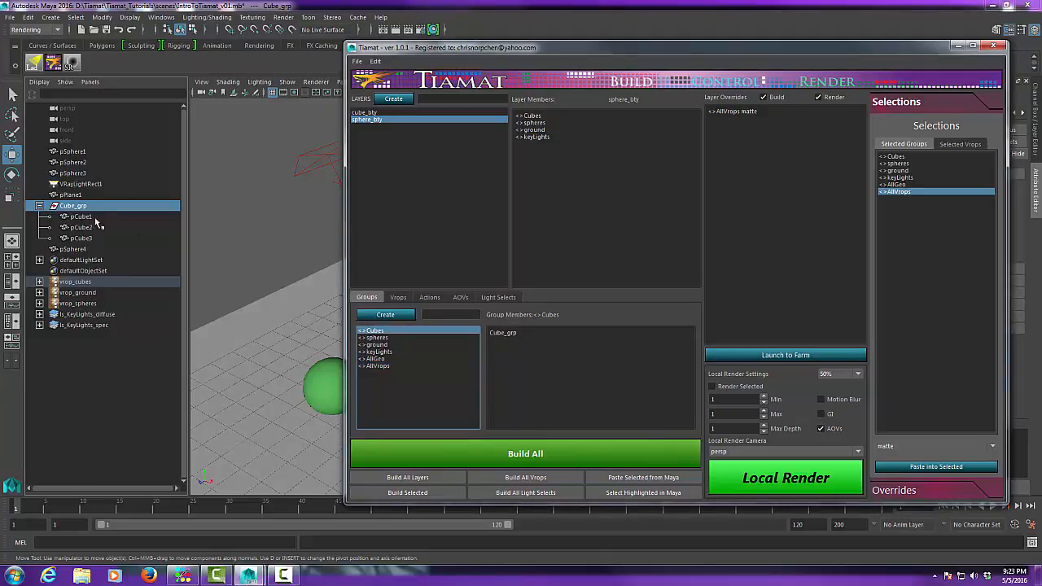
{"action": "left_click", "coordinate": [39, 205]}
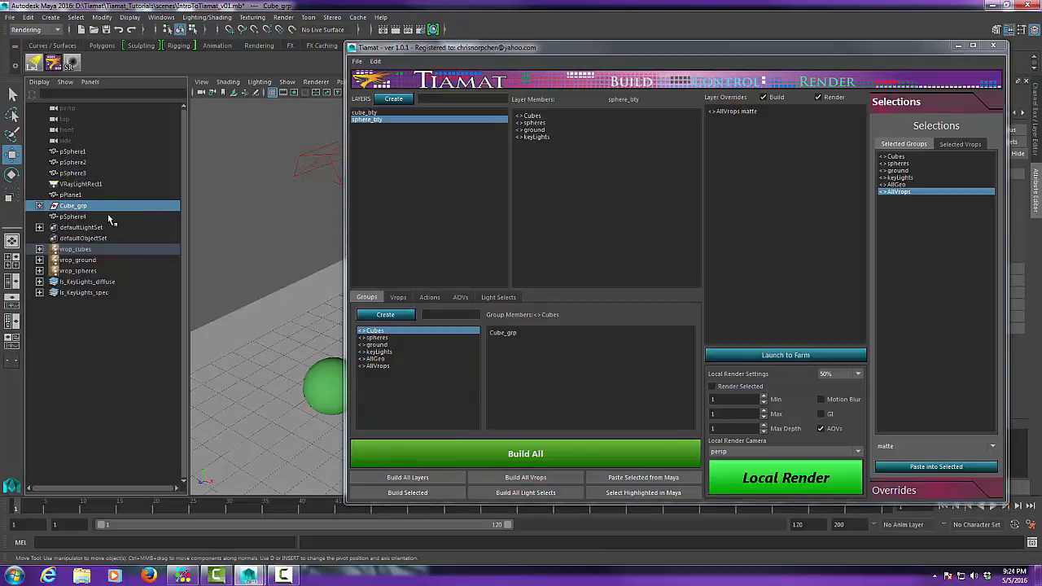
Step: Check the Cubes group's members, then clear all layer overrides from the cube_bty layer
{"action": "left_click", "coordinate": [376, 331]}
{"action": "left_click", "coordinate": [521, 336]}
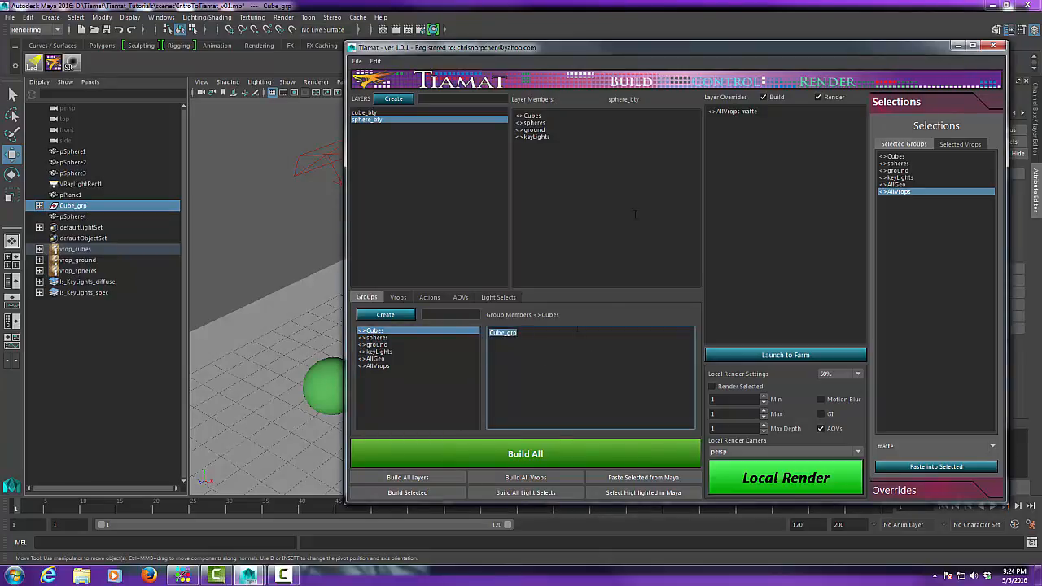
{"action": "left_click", "coordinate": [368, 112]}
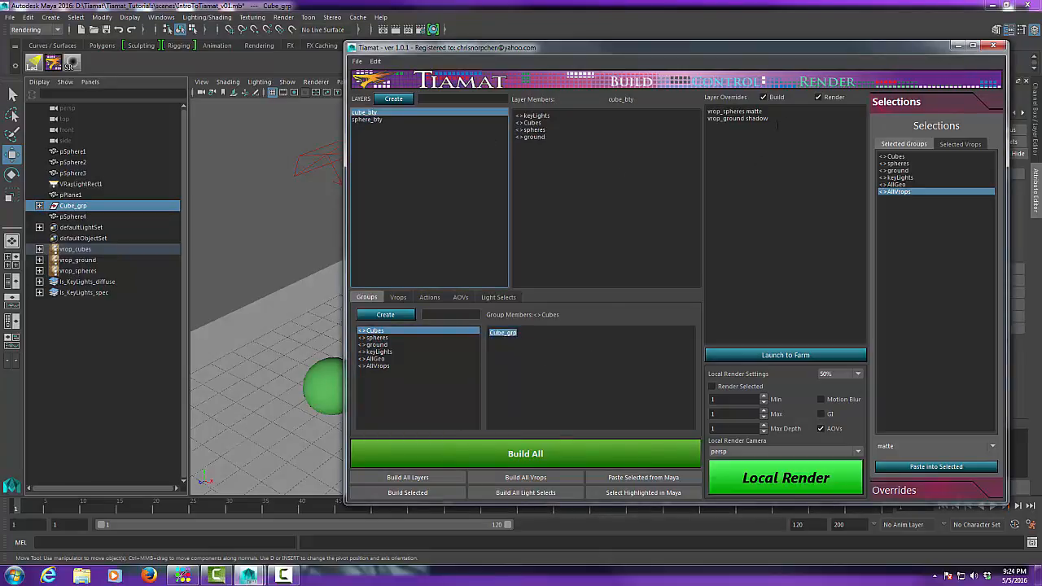
{"action": "left_click_drag", "start_coordinate": [778, 125], "coordinate": [674, 92]}
{"action": "key", "text": "BackSpace"}
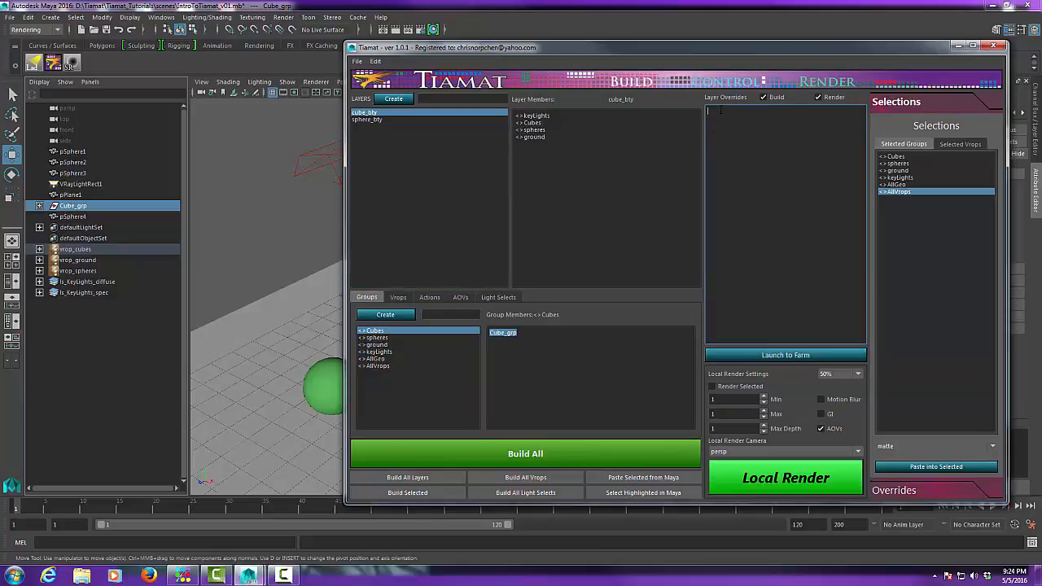
{"action": "left_click", "coordinate": [902, 156]}
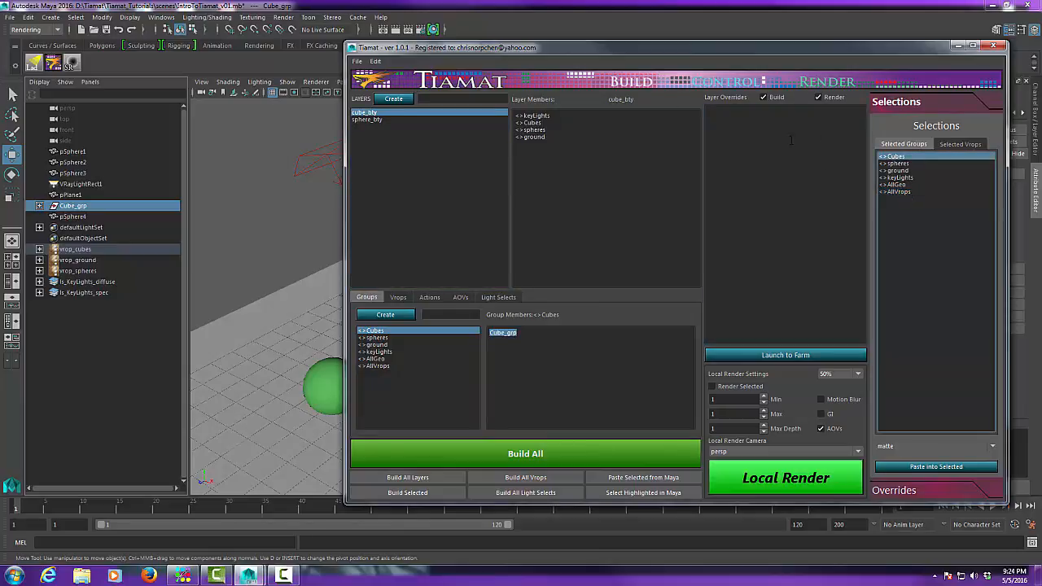
{"action": "left_click", "coordinate": [739, 116]}
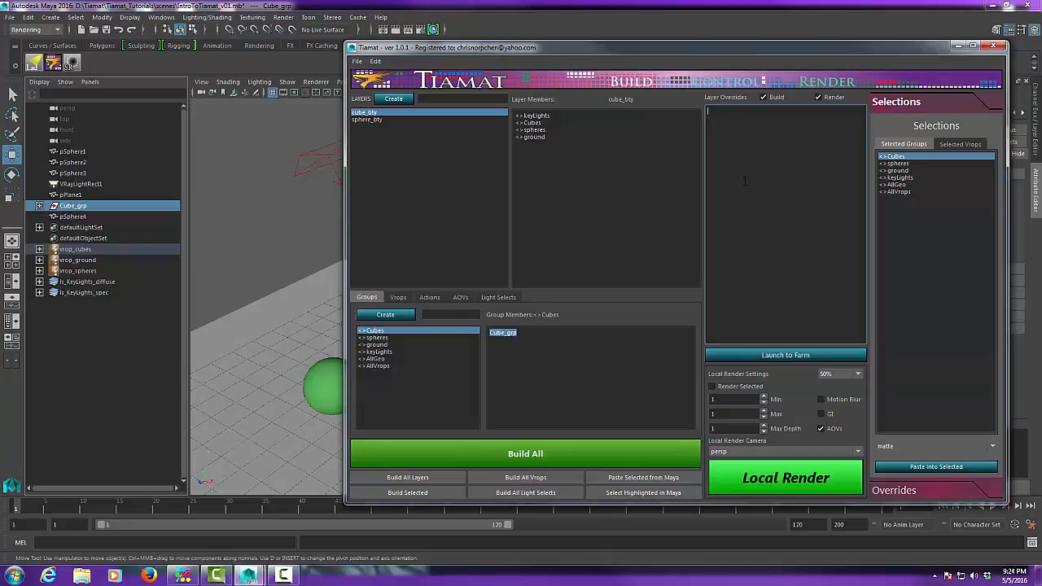
{"action": "left_click", "coordinate": [992, 447]}
{"action": "left_click", "coordinate": [887, 506]}
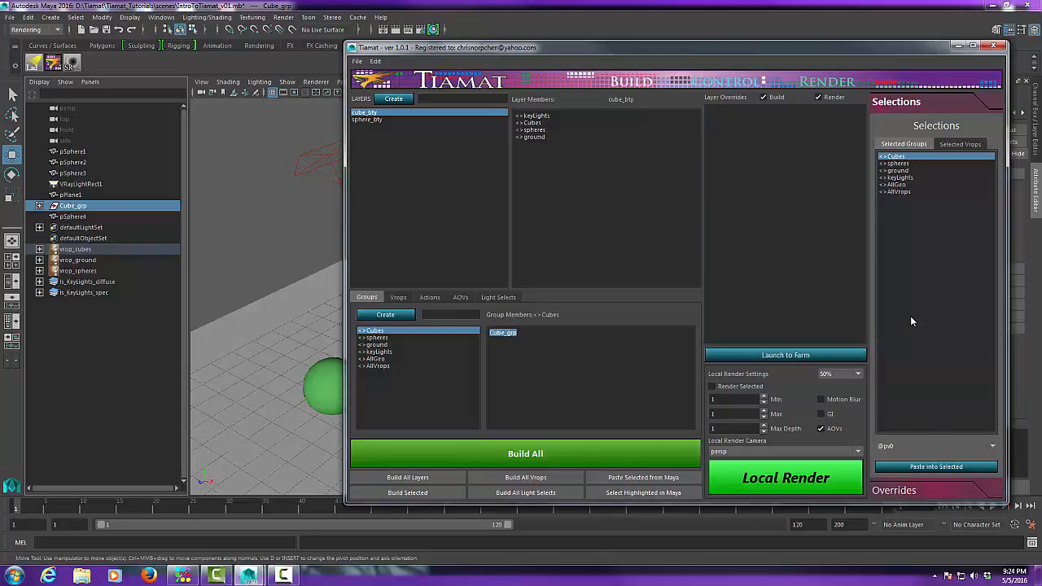
{"action": "left_click", "coordinate": [767, 164]}
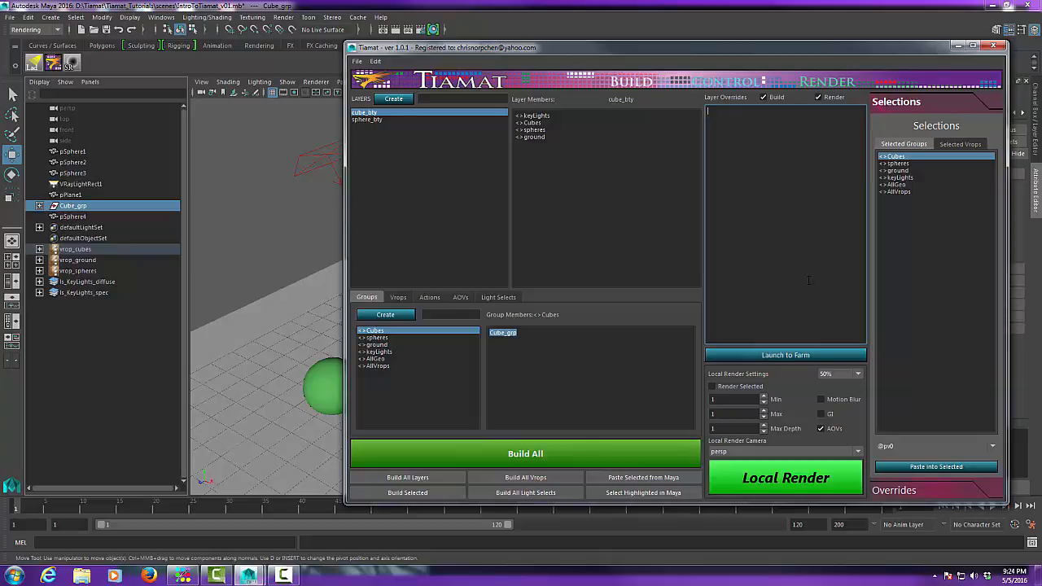
{"action": "left_click", "coordinate": [914, 468]}
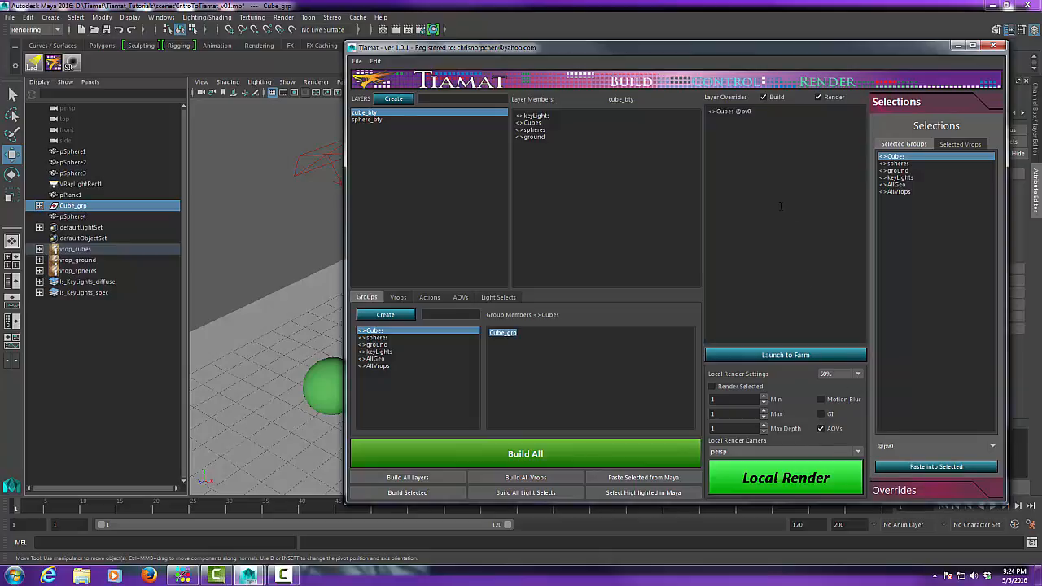
{"action": "left_click", "coordinate": [525, 492]}
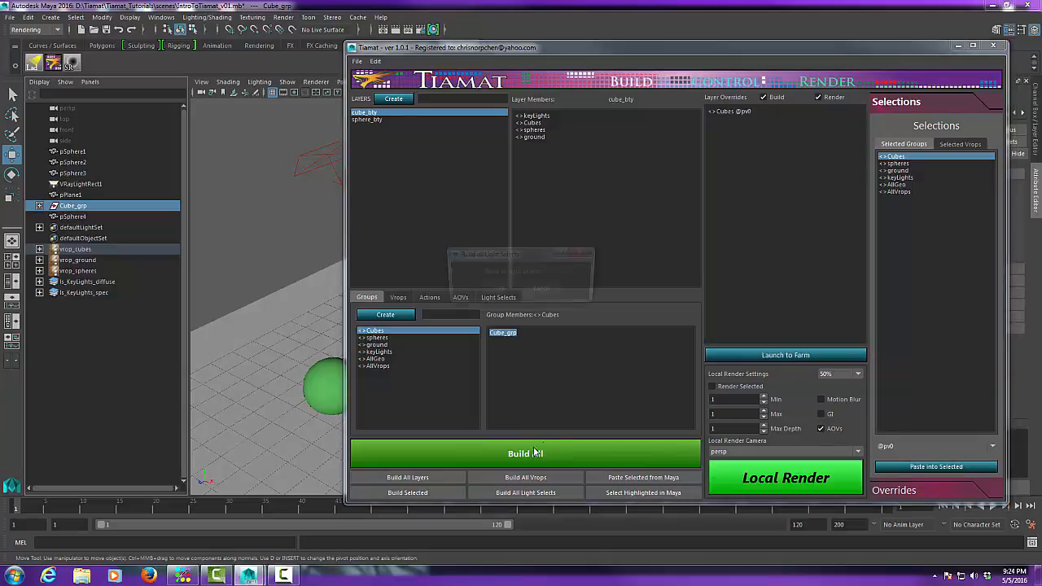
{"action": "left_click", "coordinate": [498, 293]}
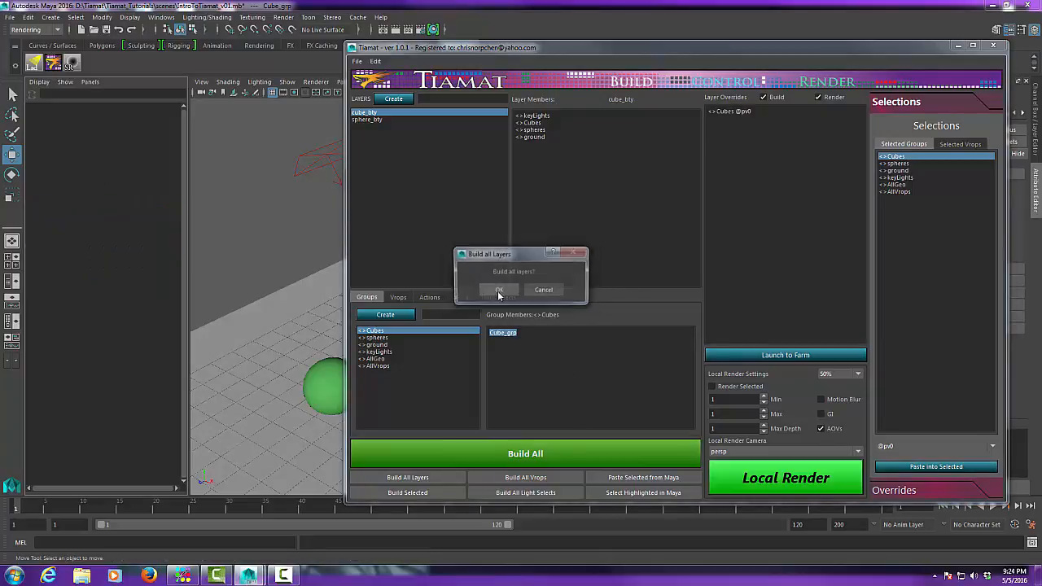
Step: Uncover the Maya viewport and examine the primary visibility render stat of each red cube in cube_bty
{"action": "left_click_drag", "start_coordinate": [765, 54], "coordinate": [521, 407]}
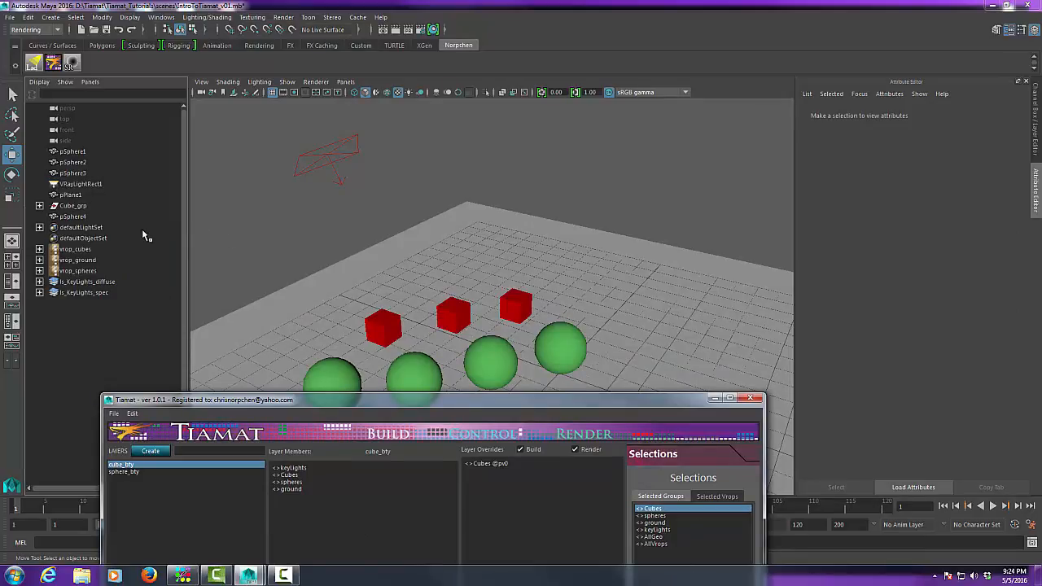
{"action": "left_click", "coordinate": [1008, 31]}
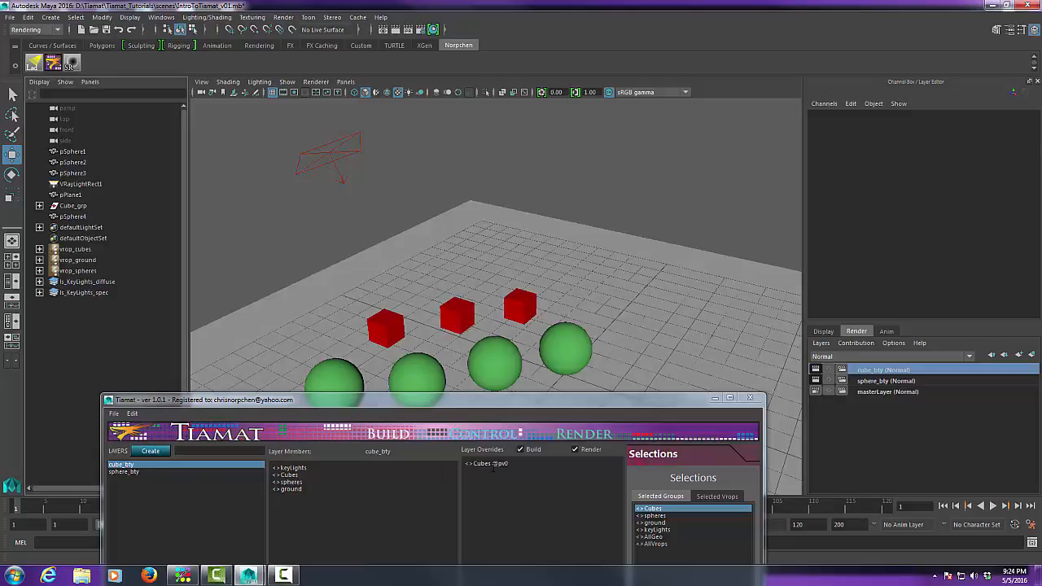
{"action": "left_click", "coordinate": [525, 305]}
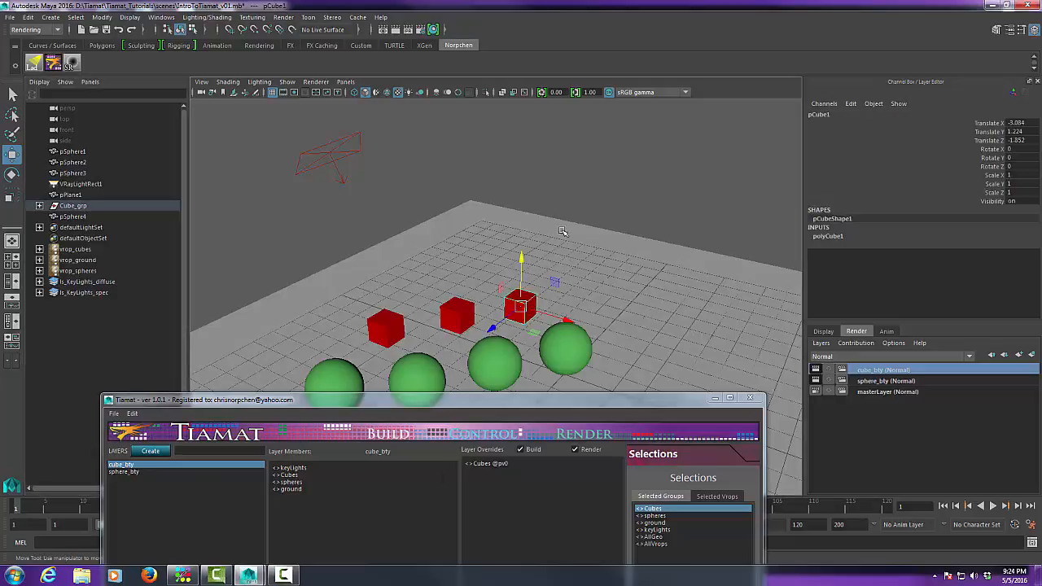
{"action": "left_click", "coordinate": [1010, 30]}
{"action": "left_click", "coordinate": [869, 114]}
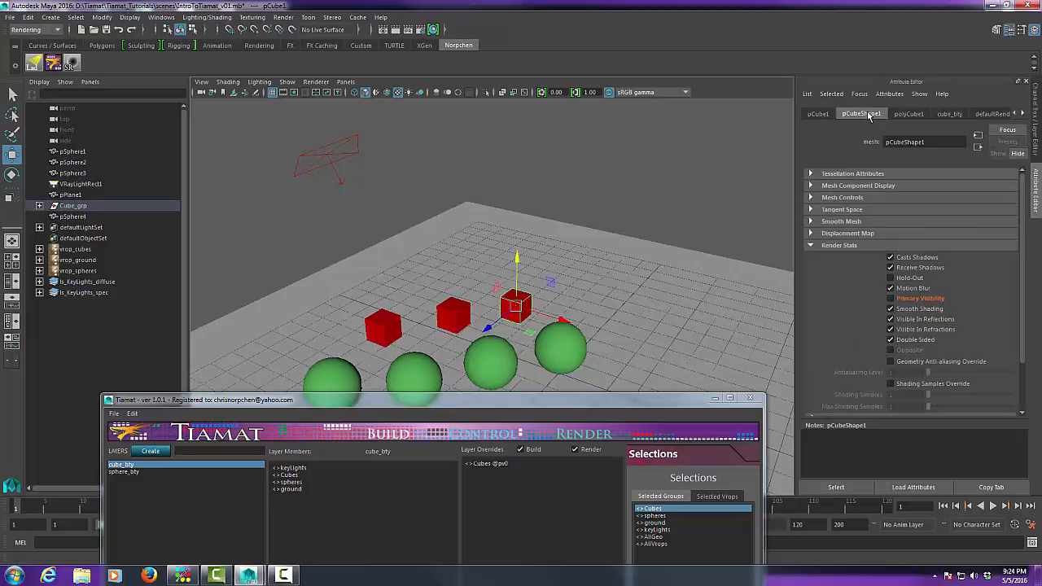
{"action": "left_click", "coordinate": [446, 316]}
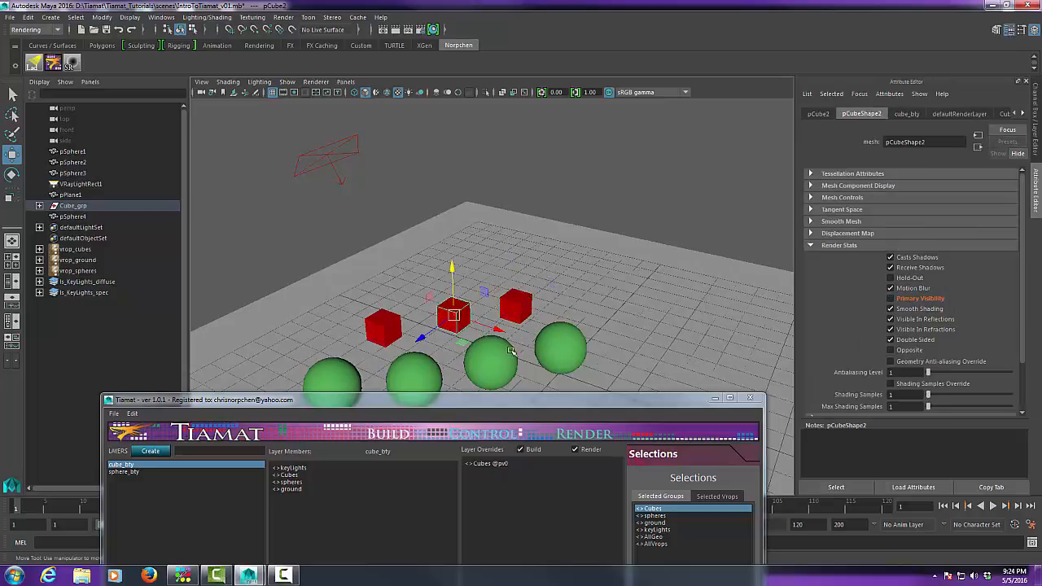
{"action": "left_click", "coordinate": [386, 329]}
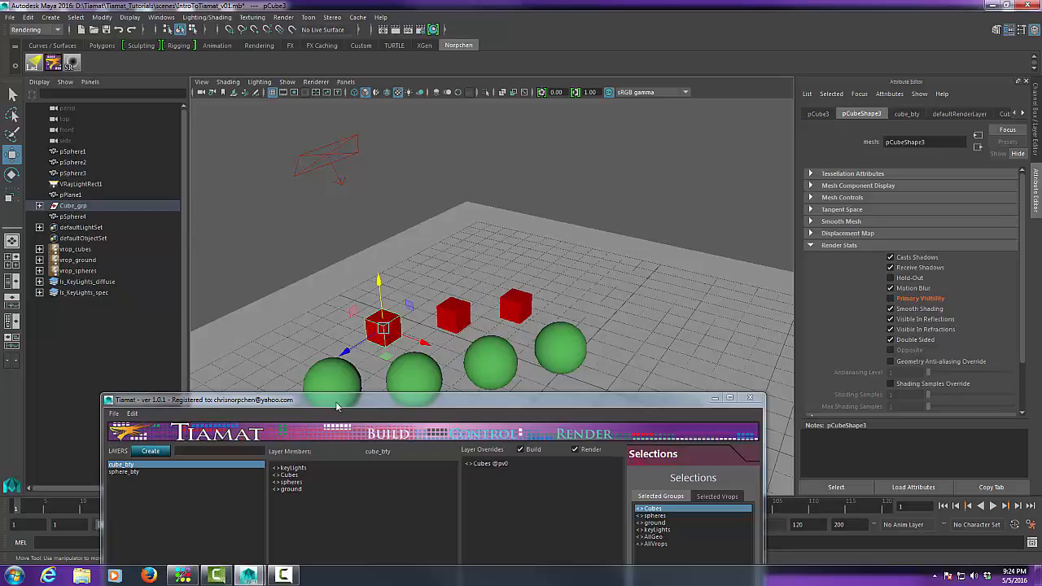
Step: Bring the Tiamat window back up, compare Cube_grp with the Cubes group's members, and expand Cube_grp in the Outliner
{"action": "left_click_drag", "start_coordinate": [335, 402], "coordinate": [487, 56]}
{"action": "left_click", "coordinate": [72, 206]}
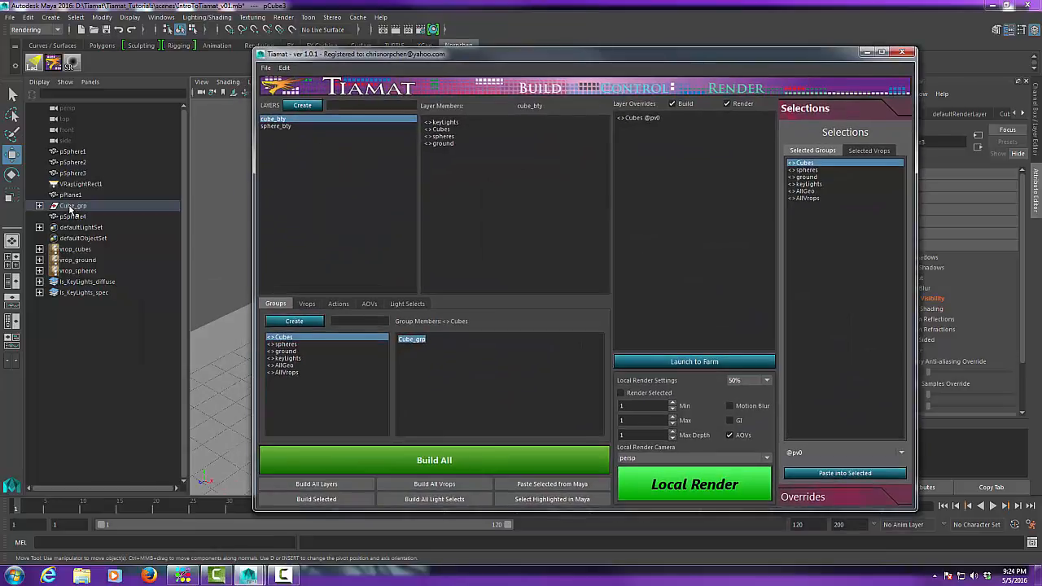
{"action": "left_click", "coordinate": [434, 364]}
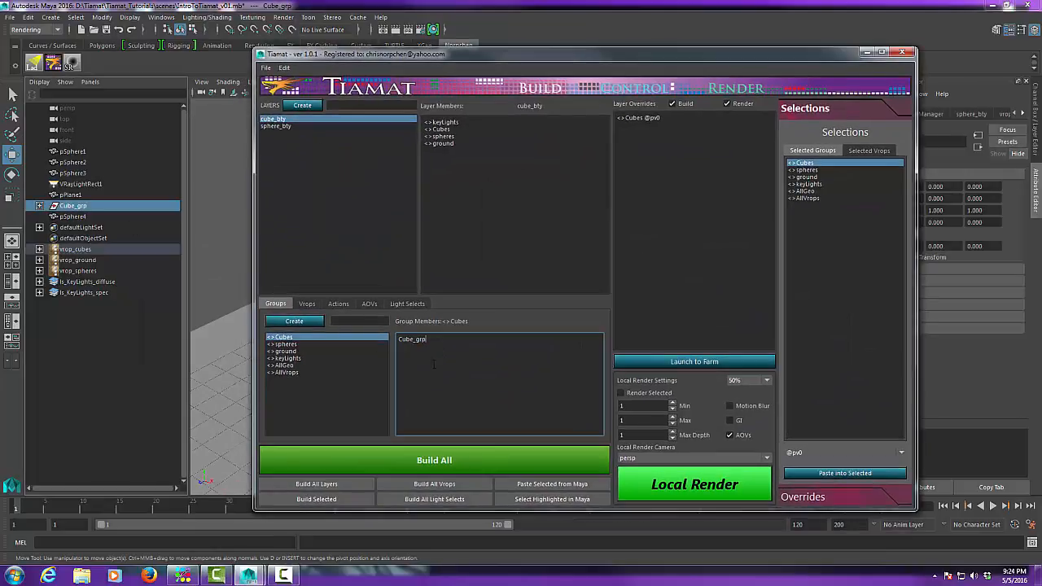
{"action": "left_click", "coordinate": [373, 338]}
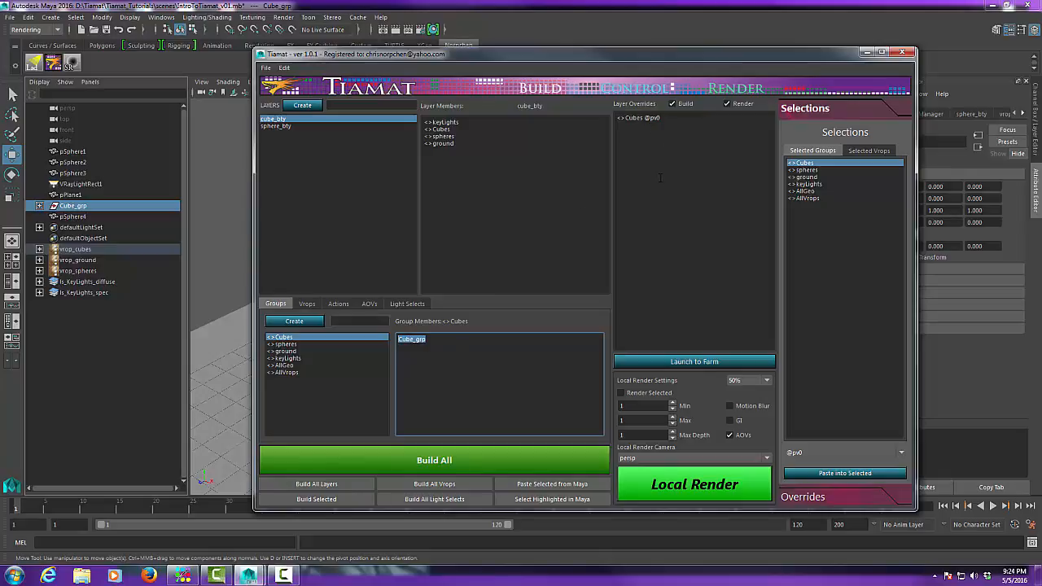
{"action": "left_click", "coordinate": [39, 206]}
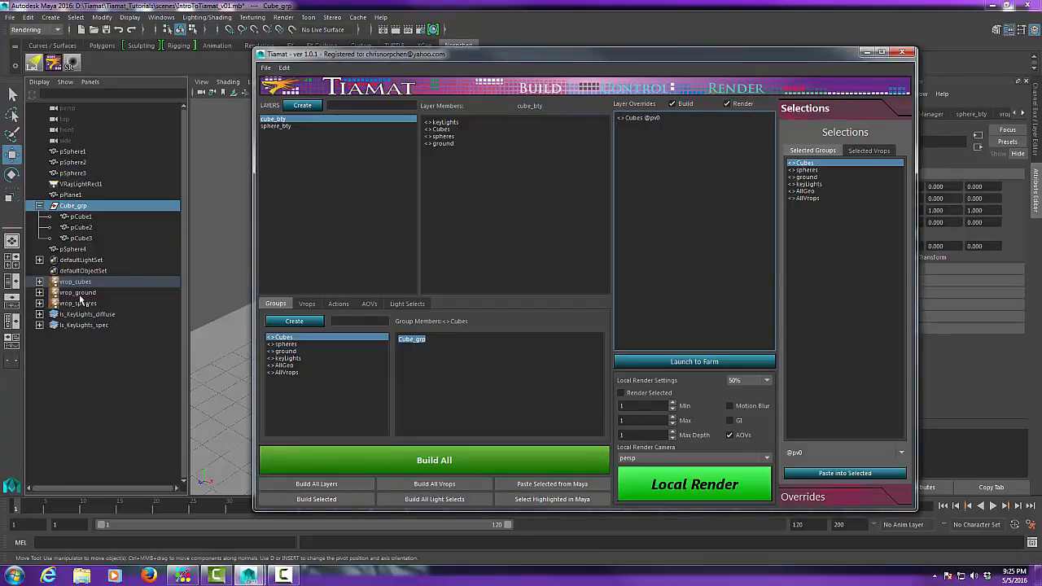
Step: Uncover the attributes and inspect the shape render stats of pCube1, pCube2 and pCube3 from the Outliner
{"action": "left_click_drag", "start_coordinate": [609, 54], "coordinate": [464, 353]}
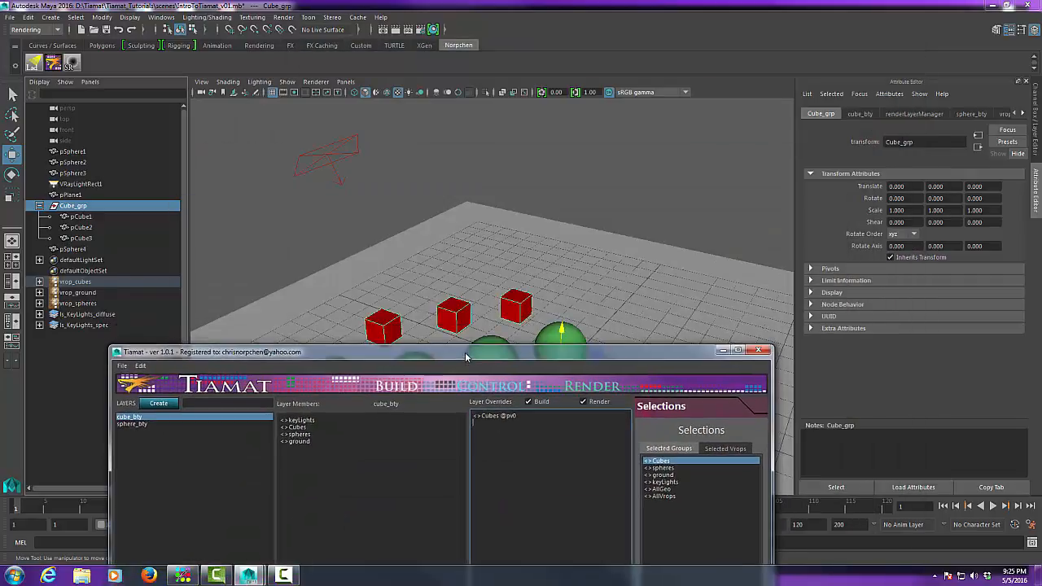
{"action": "left_click", "coordinate": [89, 218]}
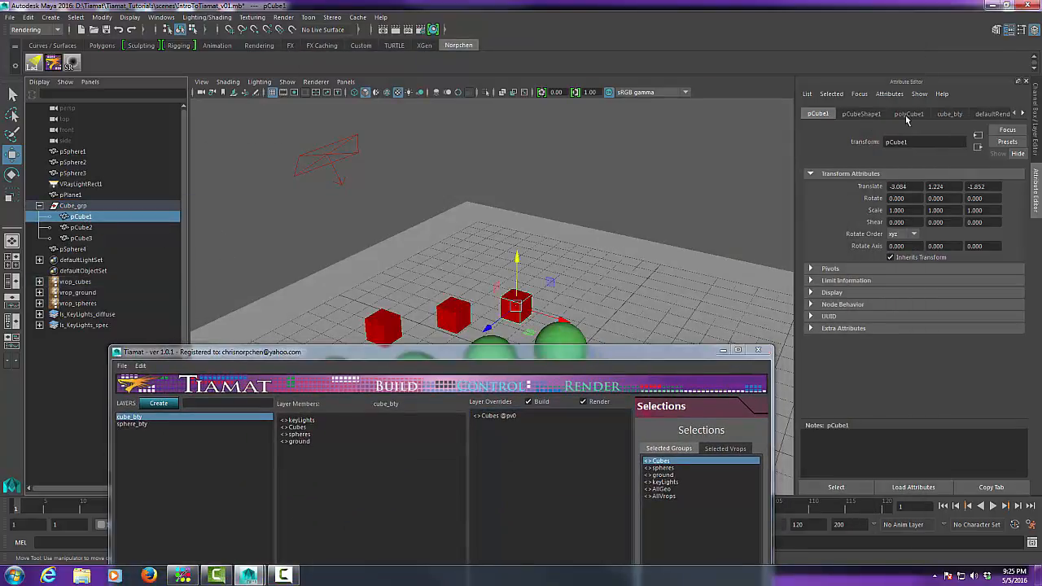
{"action": "left_click", "coordinate": [861, 113]}
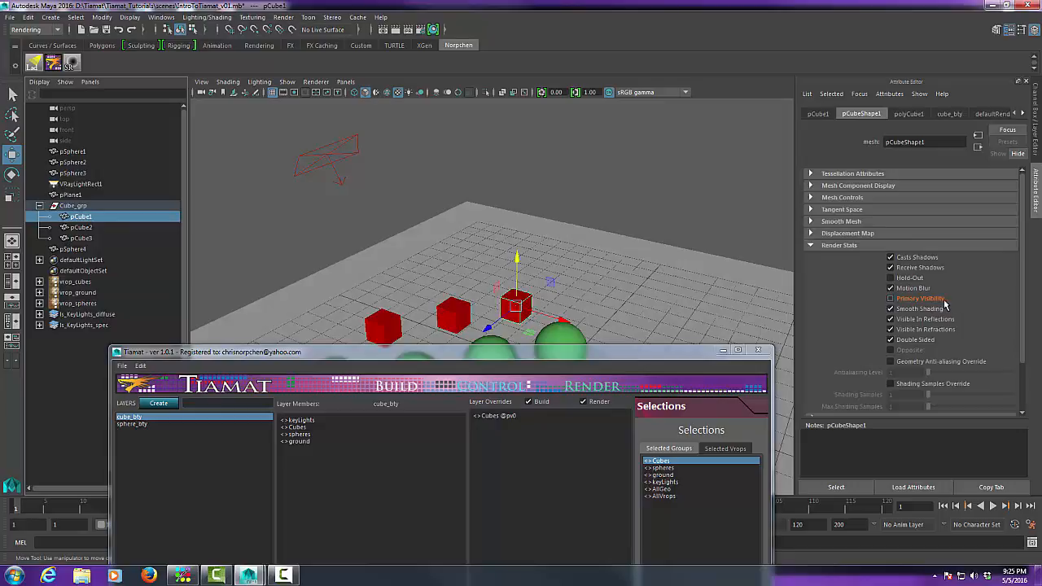
{"action": "left_click_drag", "start_coordinate": [560, 358], "coordinate": [592, 323]}
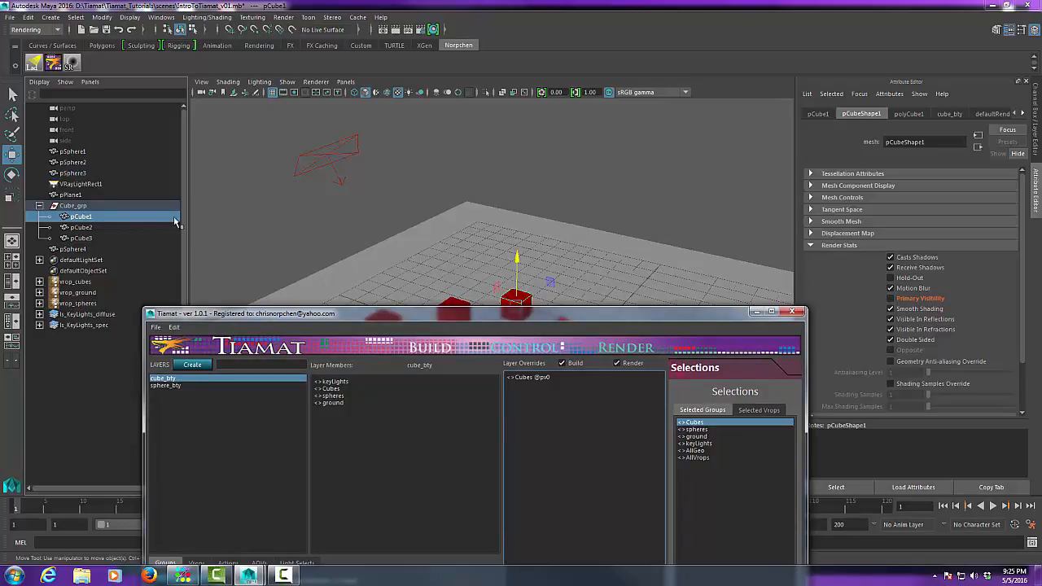
{"action": "left_click", "coordinate": [90, 228]}
{"action": "left_click", "coordinate": [86, 237]}
{"action": "left_click", "coordinate": [82, 216]}
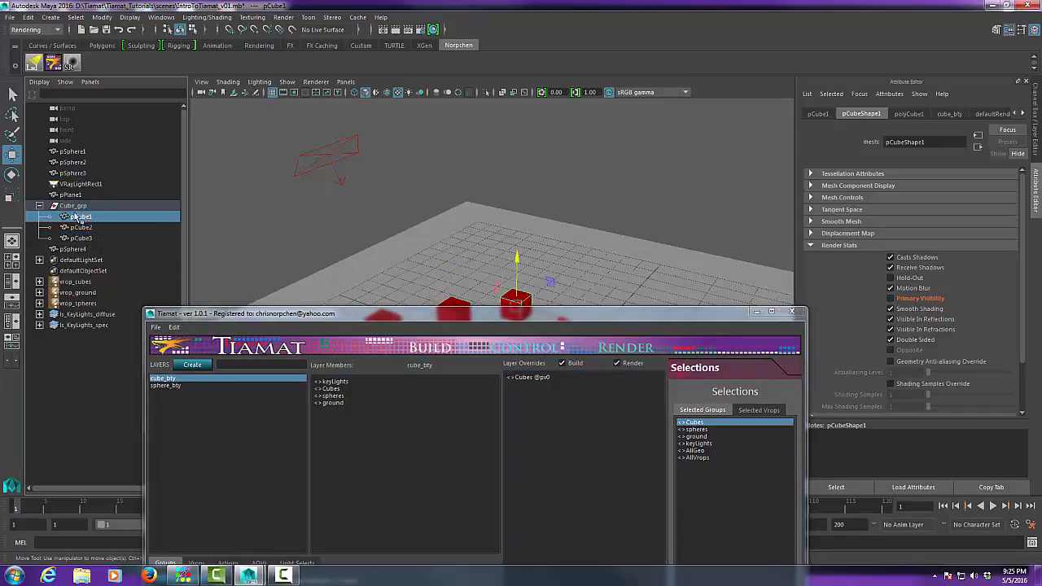
Step: Select Cube_grp in the Outliner, review its child cubes, and leave its hierarchy collapsed
{"action": "left_click", "coordinate": [72, 206]}
{"action": "left_click", "coordinate": [39, 206]}
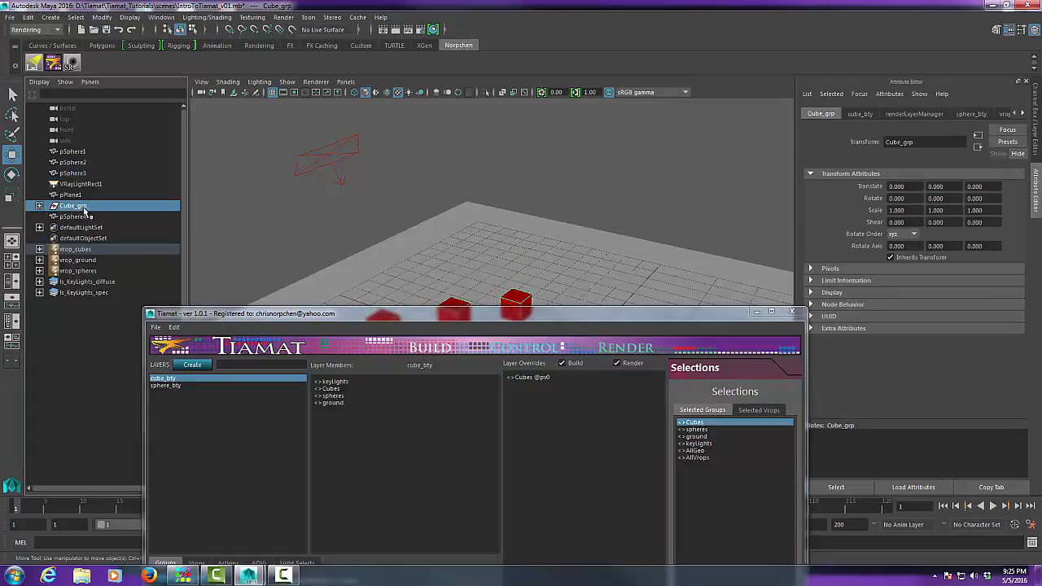
{"action": "left_click", "coordinate": [39, 206]}
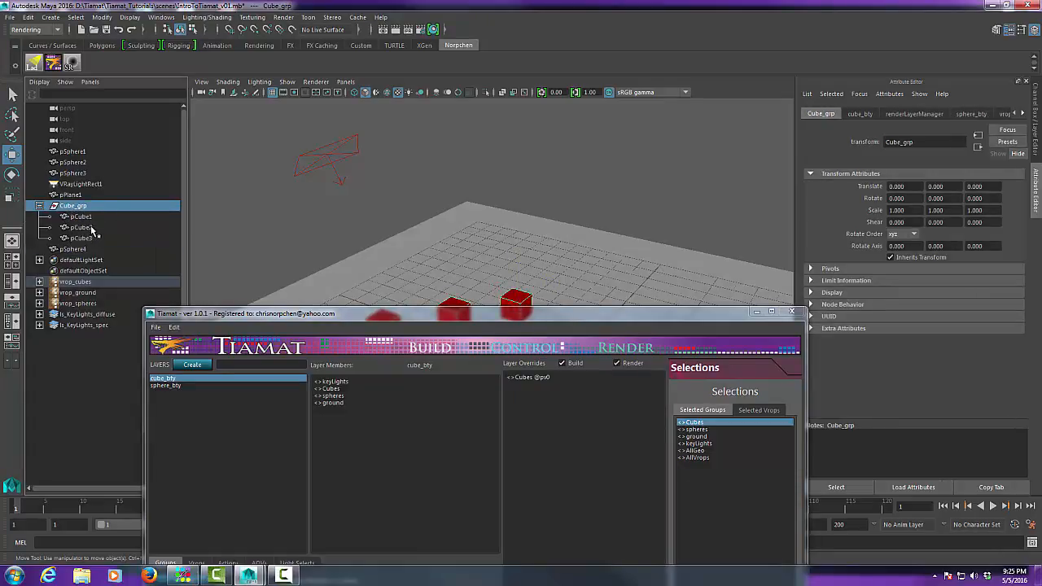
{"action": "left_click", "coordinate": [40, 206]}
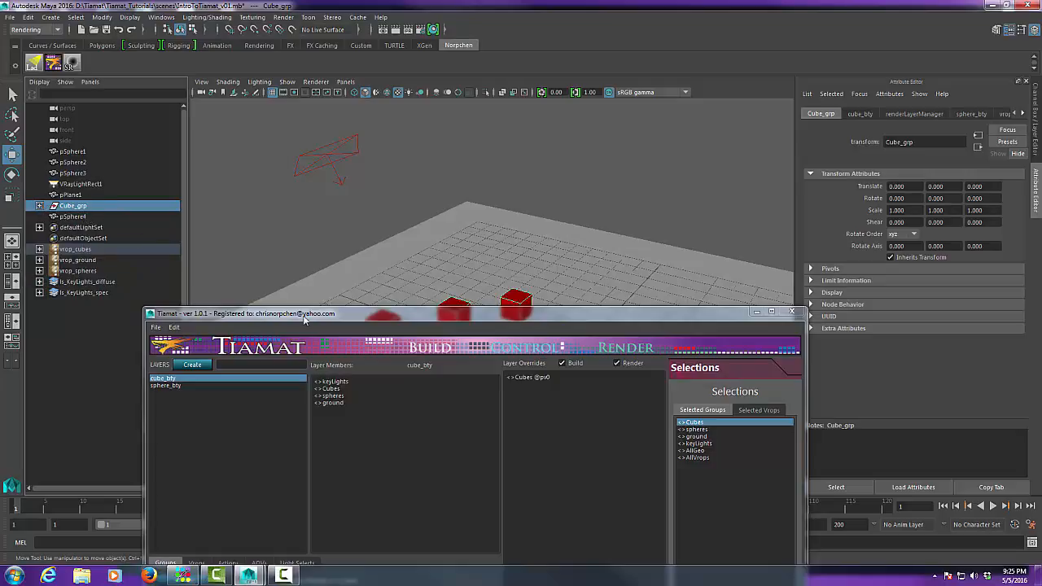
Step: Move the Tiamat window back into full view and review the members of the AllGeo and AllVrops groups
{"action": "left_click_drag", "start_coordinate": [316, 316], "coordinate": [406, 46]}
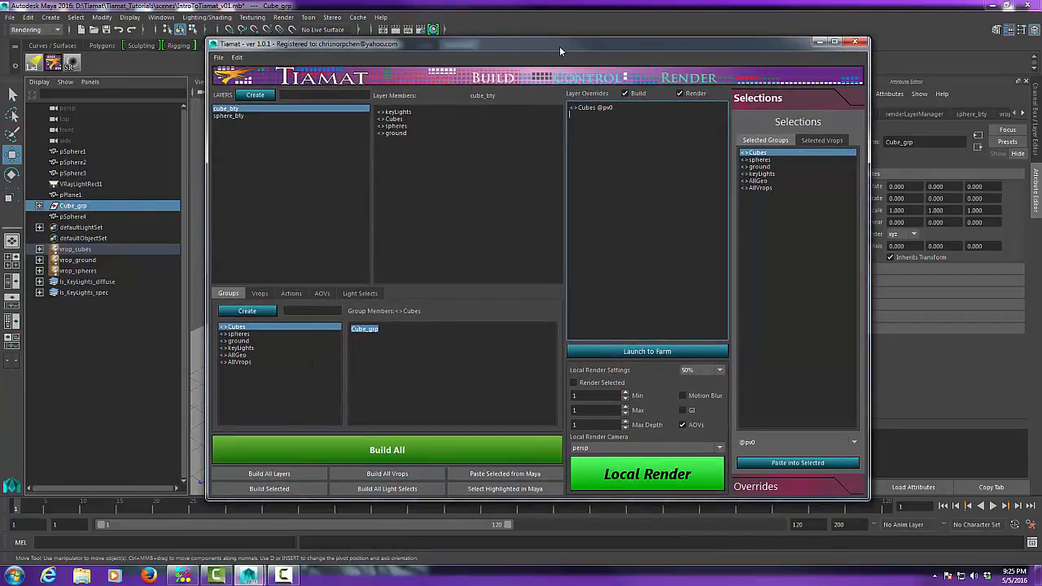
{"action": "left_click_drag", "start_coordinate": [559, 45], "coordinate": [560, 56]}
{"action": "left_click", "coordinate": [238, 365]}
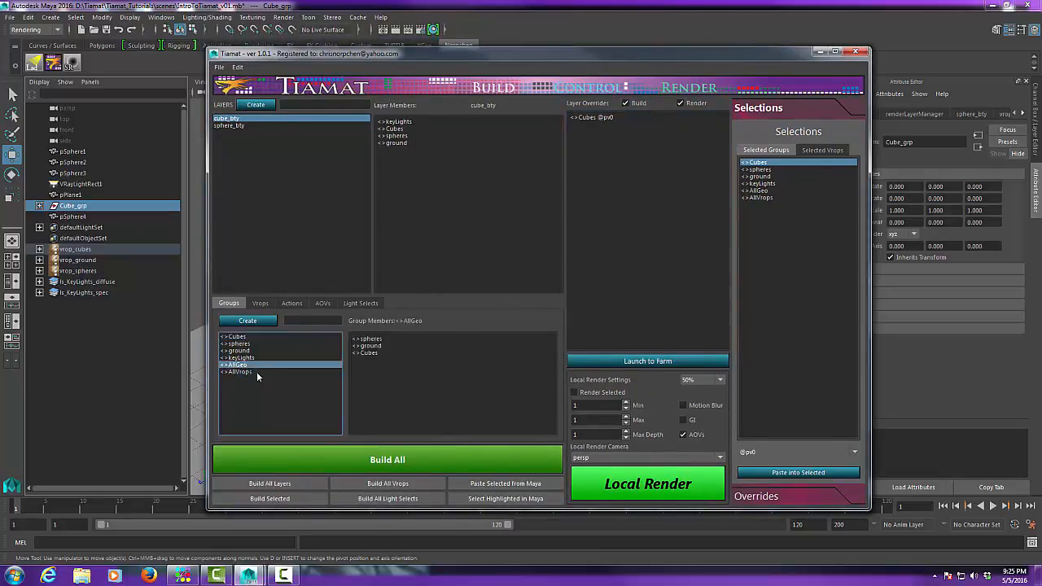
{"action": "left_click", "coordinate": [244, 372]}
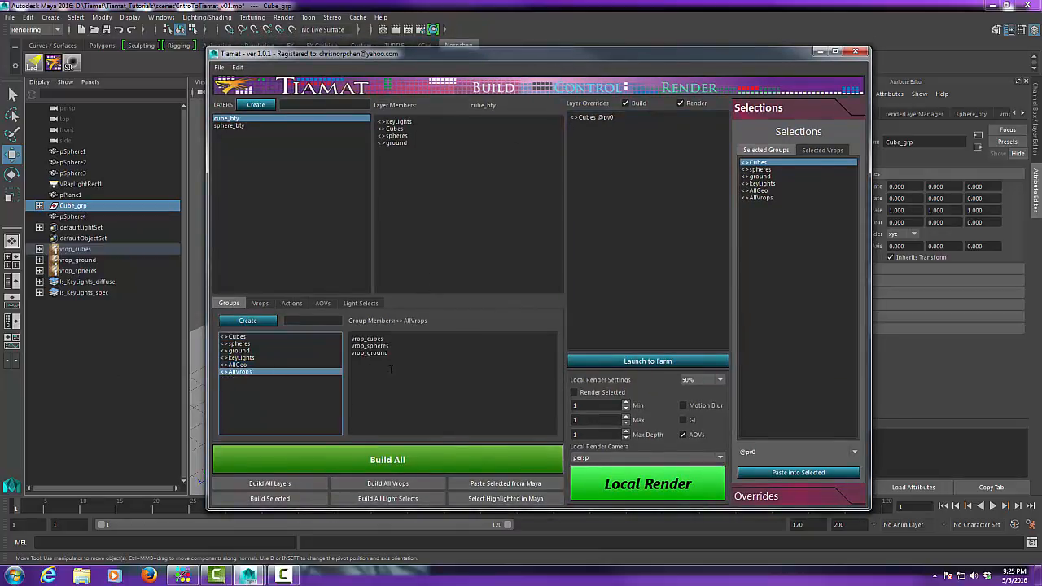
Step: Review the members of the ls_KeyLights light select and examine the Extra VRay Attributes of ls_KeyLights_diffuse
{"action": "left_click", "coordinate": [358, 301]}
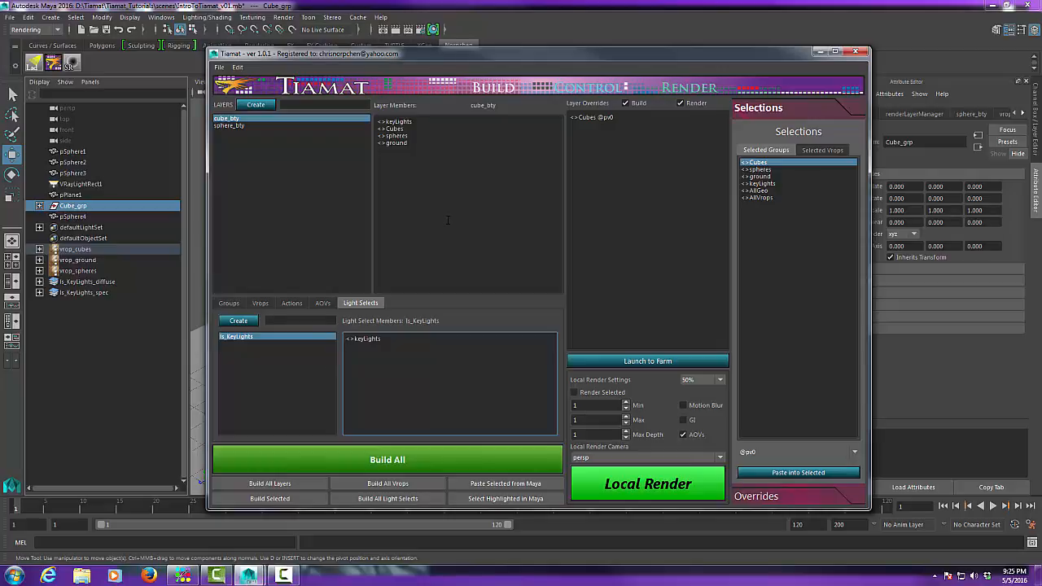
{"action": "left_click_drag", "start_coordinate": [726, 55], "coordinate": [653, 63]}
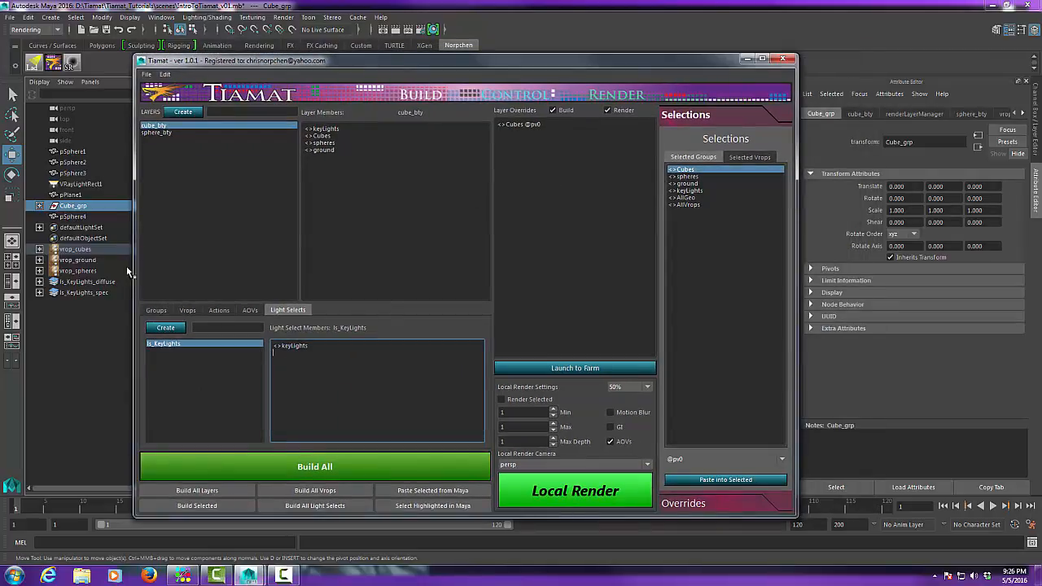
{"action": "left_click", "coordinate": [104, 282]}
{"action": "left_click", "coordinate": [858, 239]}
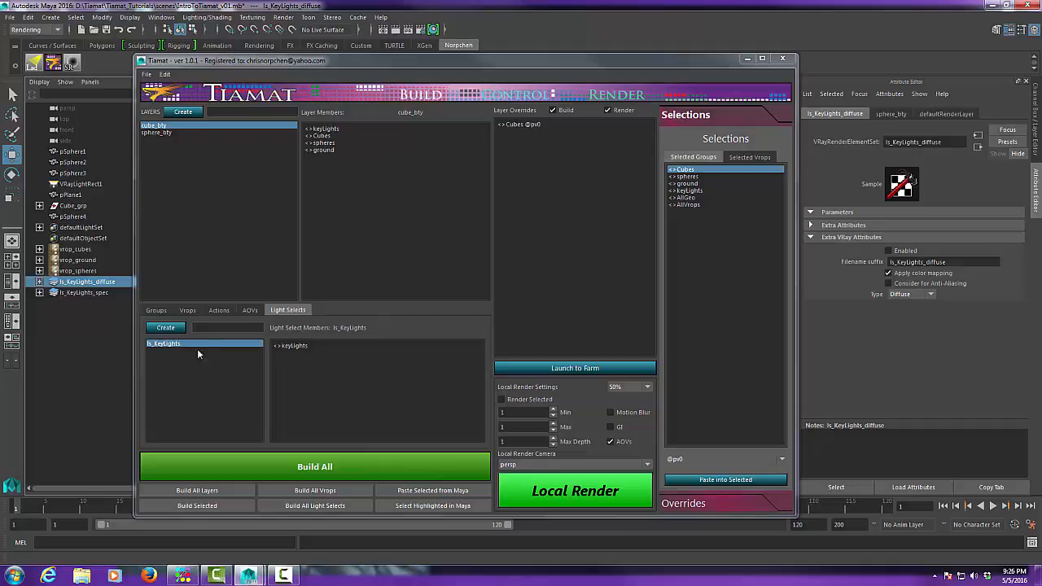
Step: Return to Tiamat's group list, glance at the vrops, and reposition the Tiamat window with the AllVrops members showing
{"action": "left_click", "coordinate": [157, 311]}
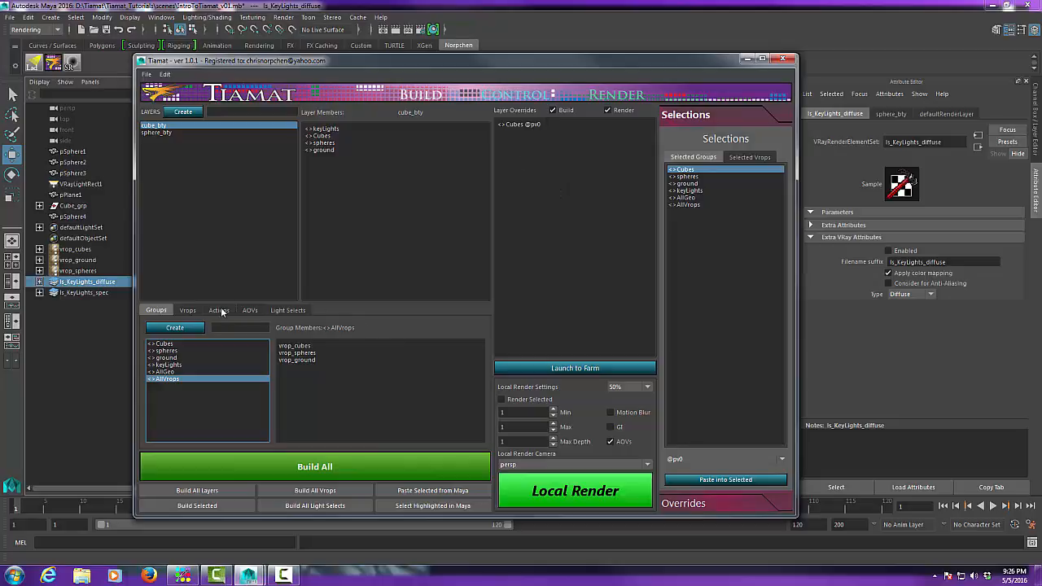
{"action": "left_click", "coordinate": [187, 310]}
{"action": "left_click", "coordinate": [163, 312]}
{"action": "left_click_drag", "start_coordinate": [486, 61], "coordinate": [555, 43]}
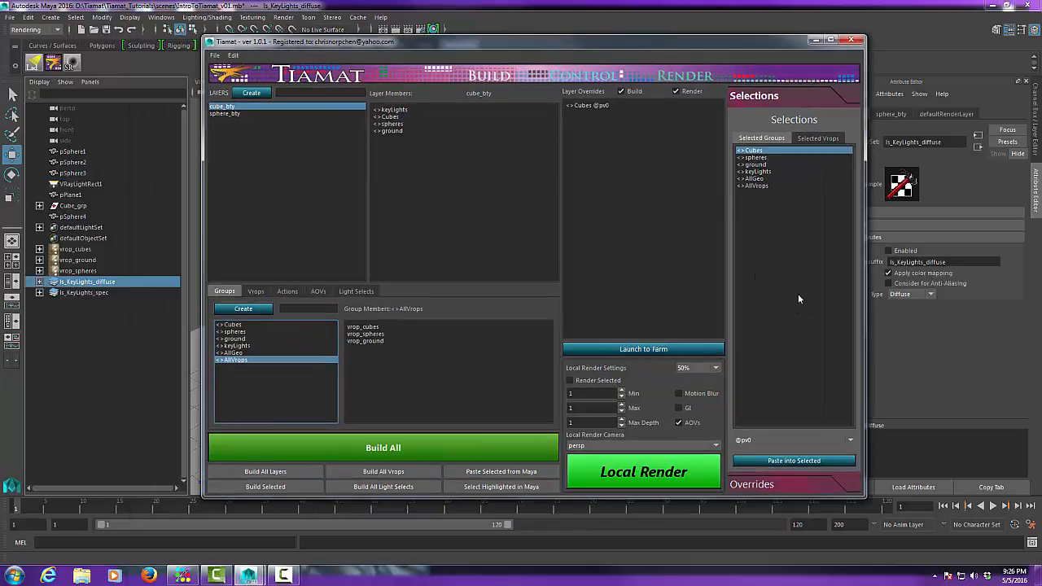